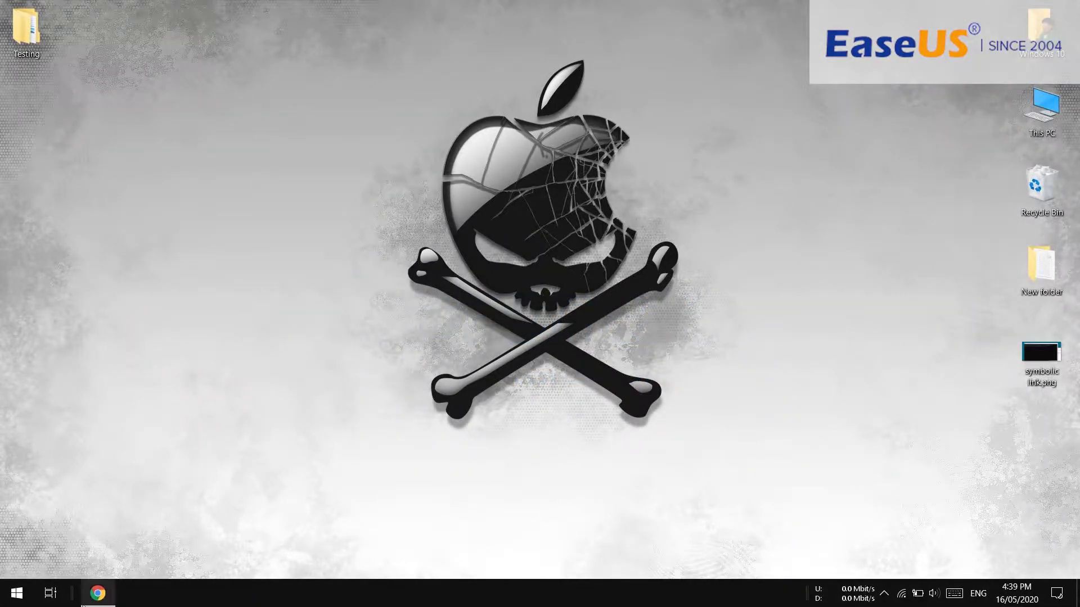
# Step: In Chrome, run a Google search for 'mobimover'
pyautogui.click(103, 603)
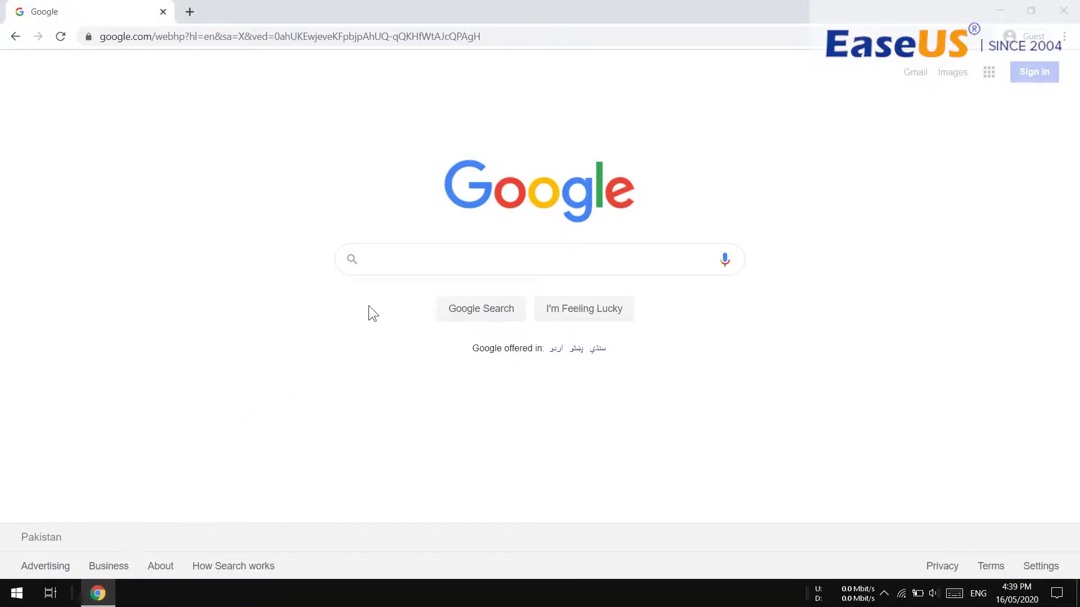
pyautogui.click(367, 270)
pyautogui.write('mobimov')
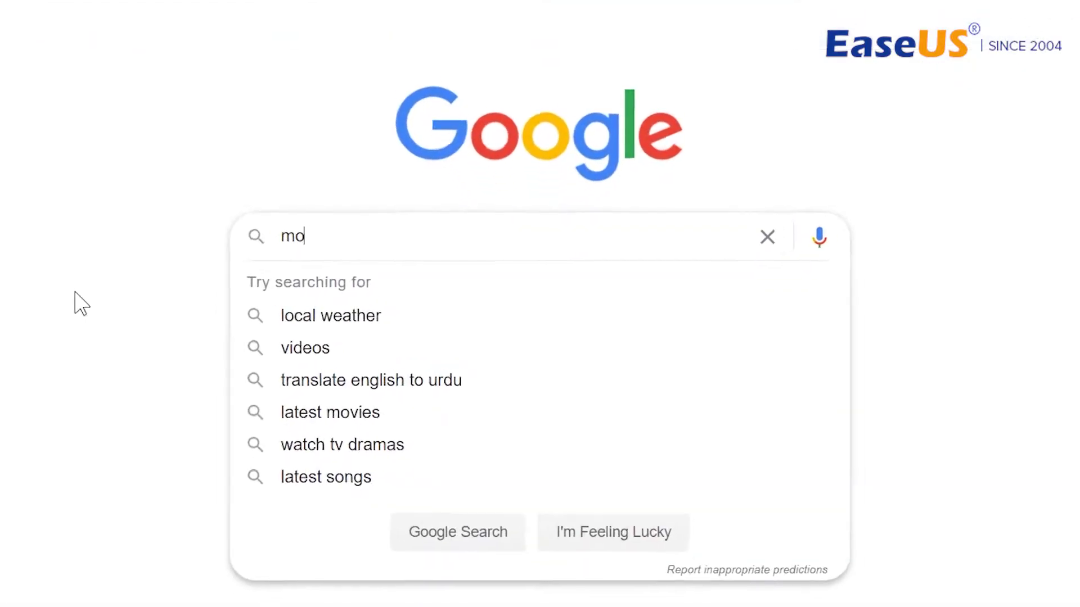
pyautogui.write('er')
pyautogui.press('Escape')
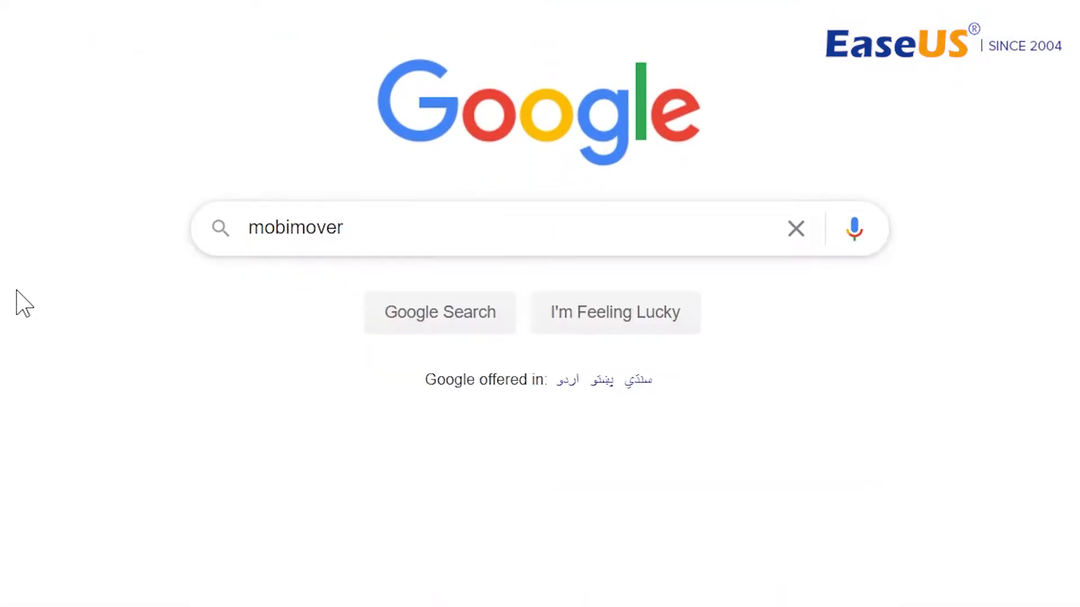
pyautogui.press('Return')
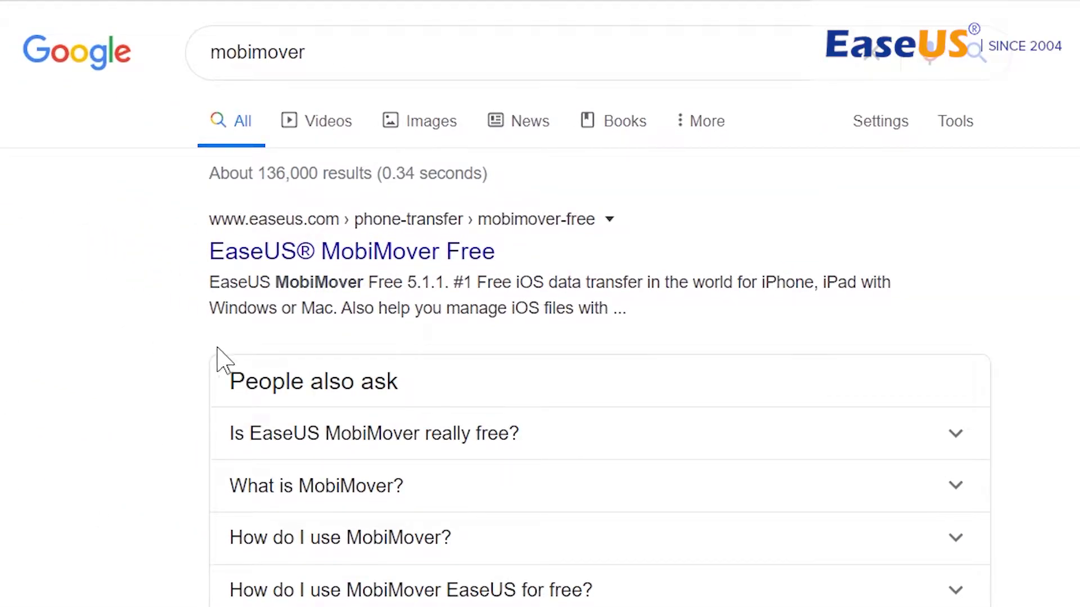
# Step: Open the EaseUS MobiMover Free product page and scroll through its introduction
pyautogui.click(332, 273)
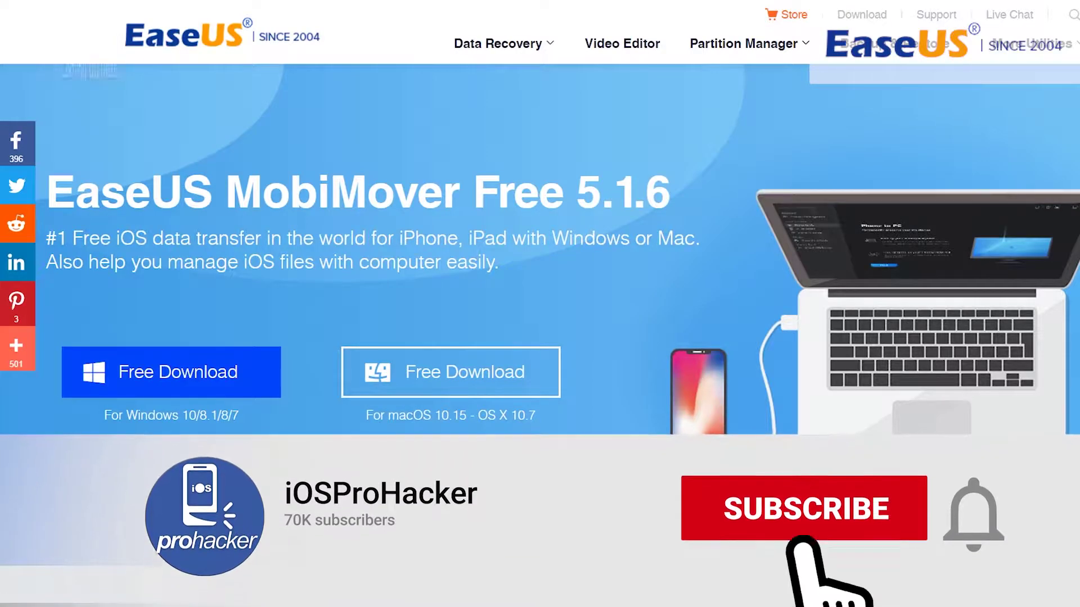
pyautogui.scroll(-7, 539, 304)
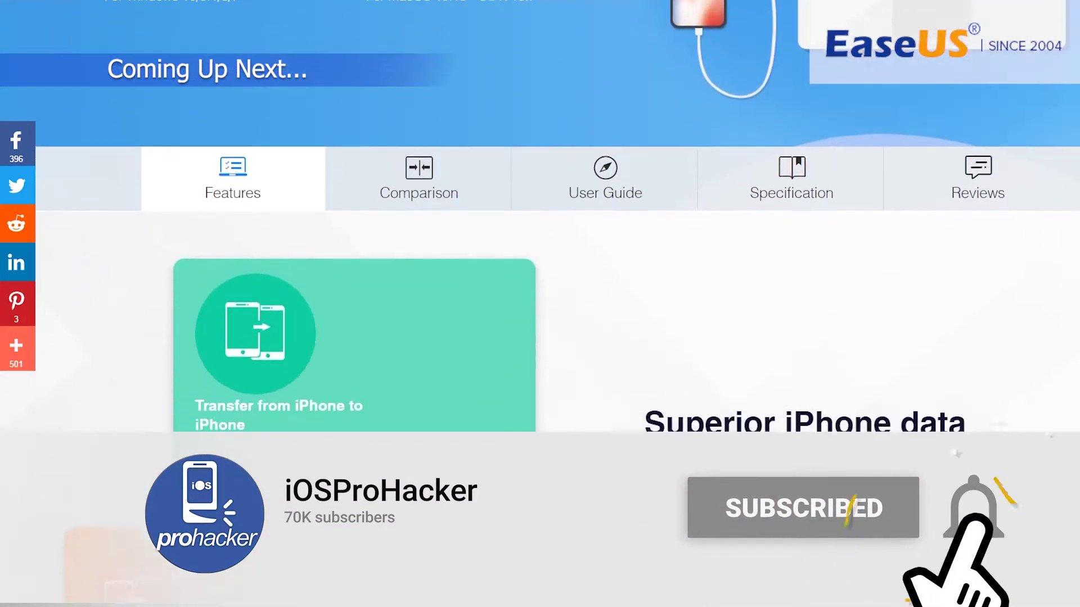
pyautogui.scroll(-3, 540, 225)
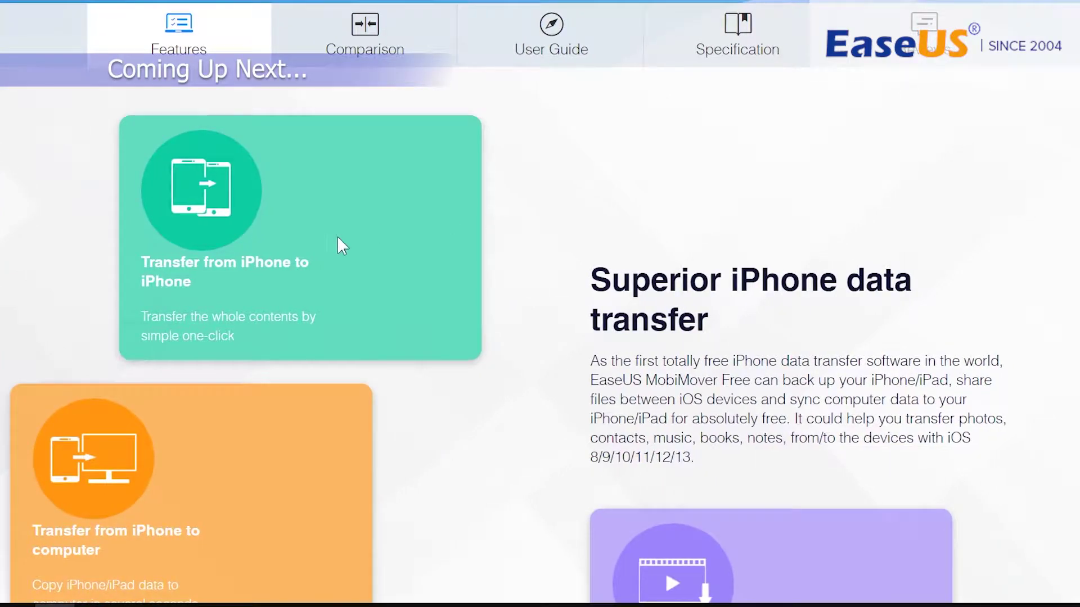
pyautogui.scroll(-3, 349, 548)
pyautogui.scroll(-3, 790, 455)
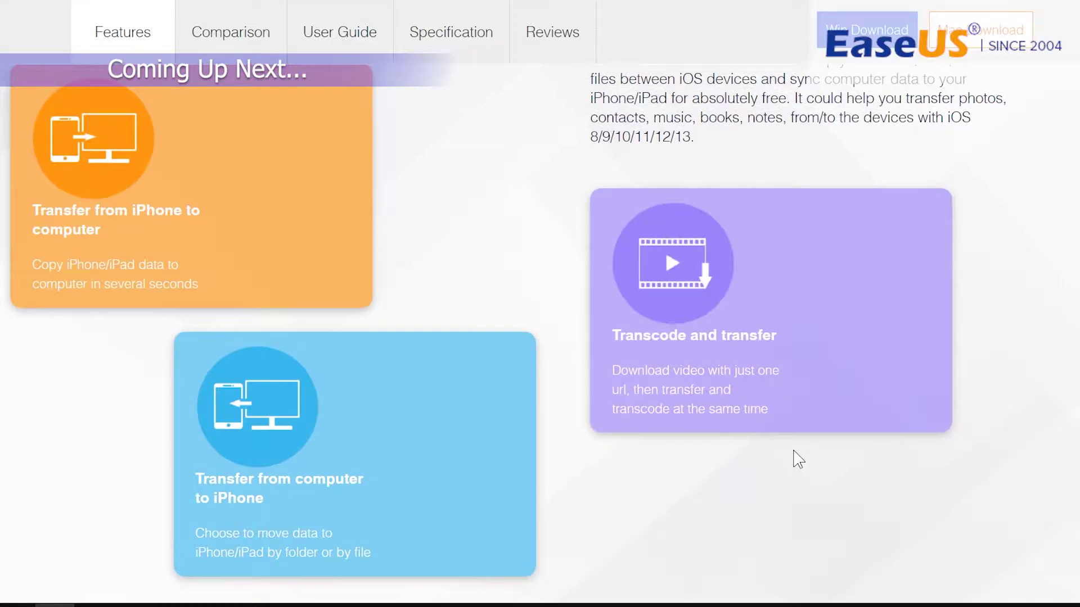
# Step: Jump to the Editions Comparison, then return to Features and scroll down through them
pyautogui.click(219, 58)
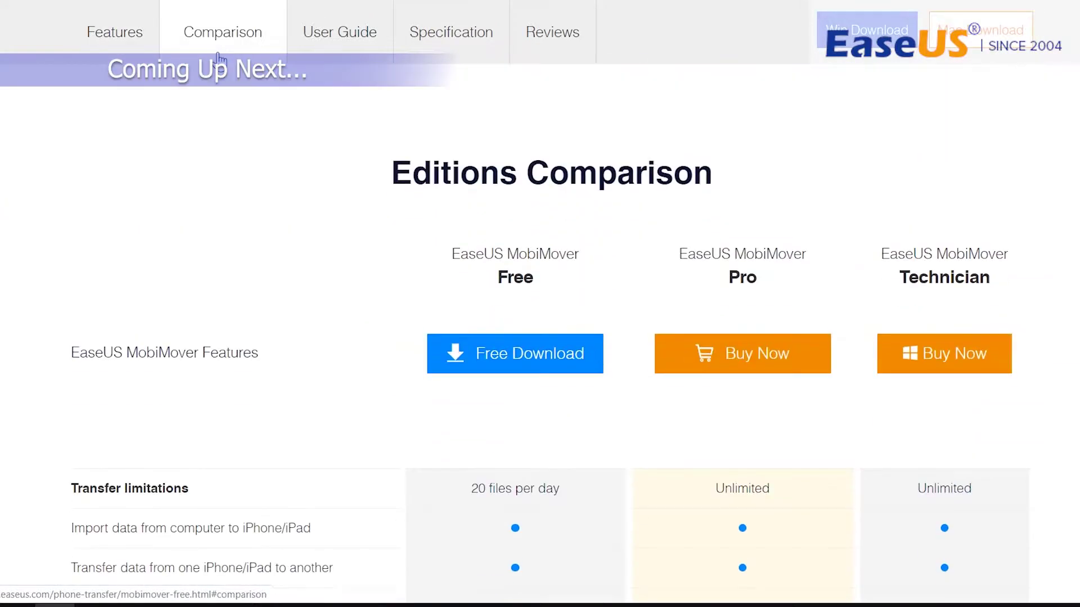
pyautogui.click(124, 62)
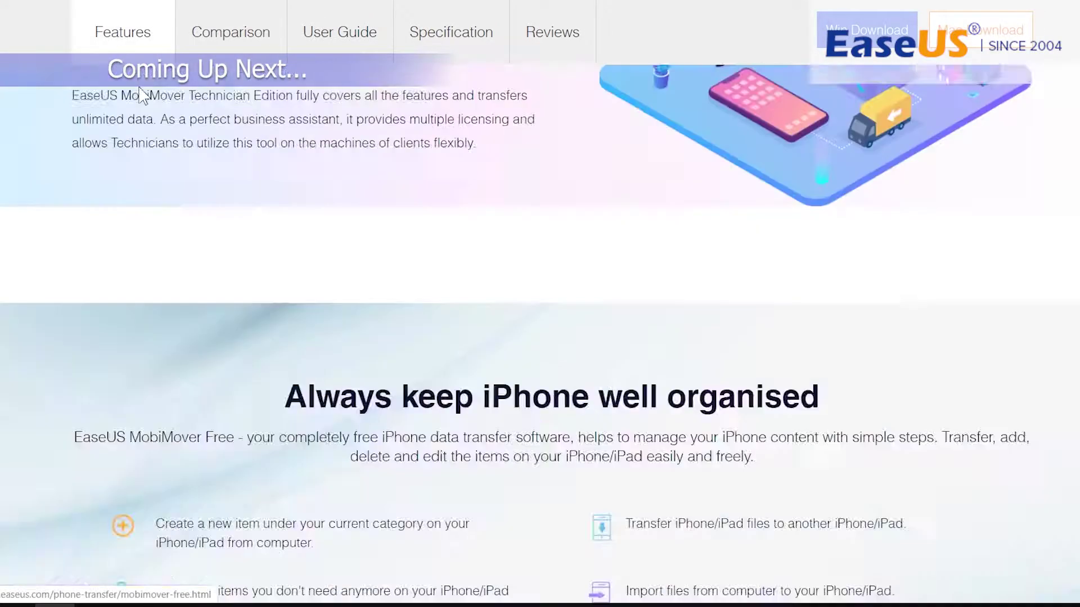
pyautogui.scroll(-8, 502, 324)
pyautogui.scroll(-7, 729, 357)
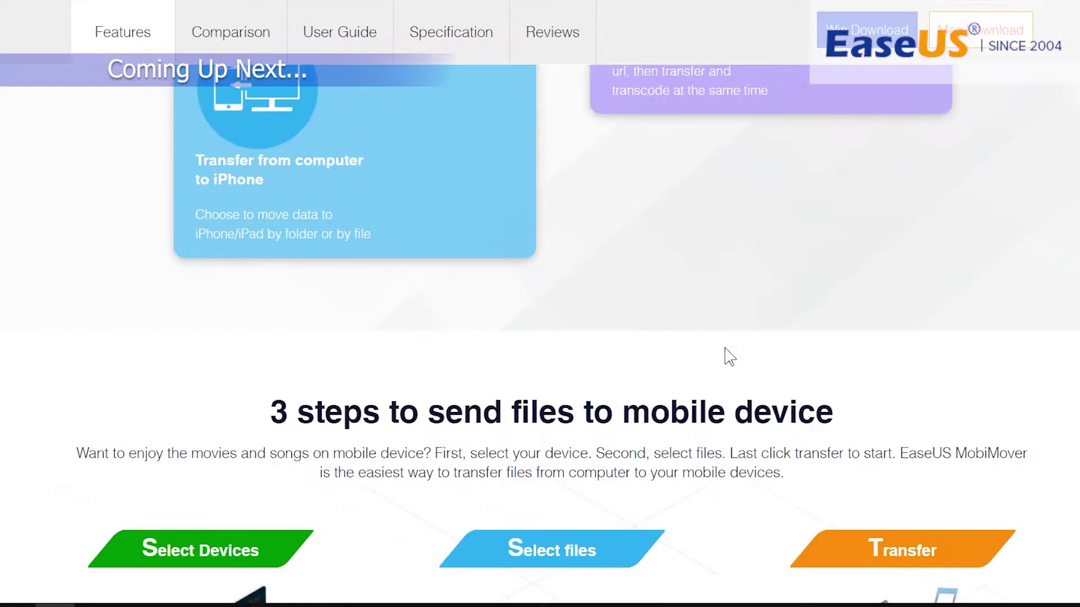
pyautogui.scroll(-5, 837, 378)
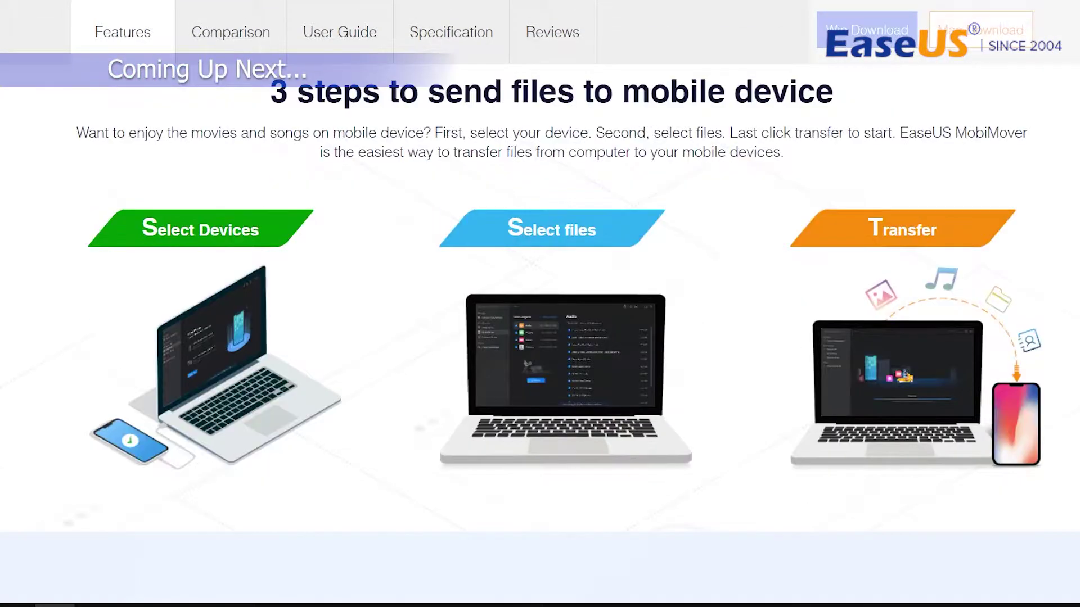
pyautogui.scroll(-5, 540, 304)
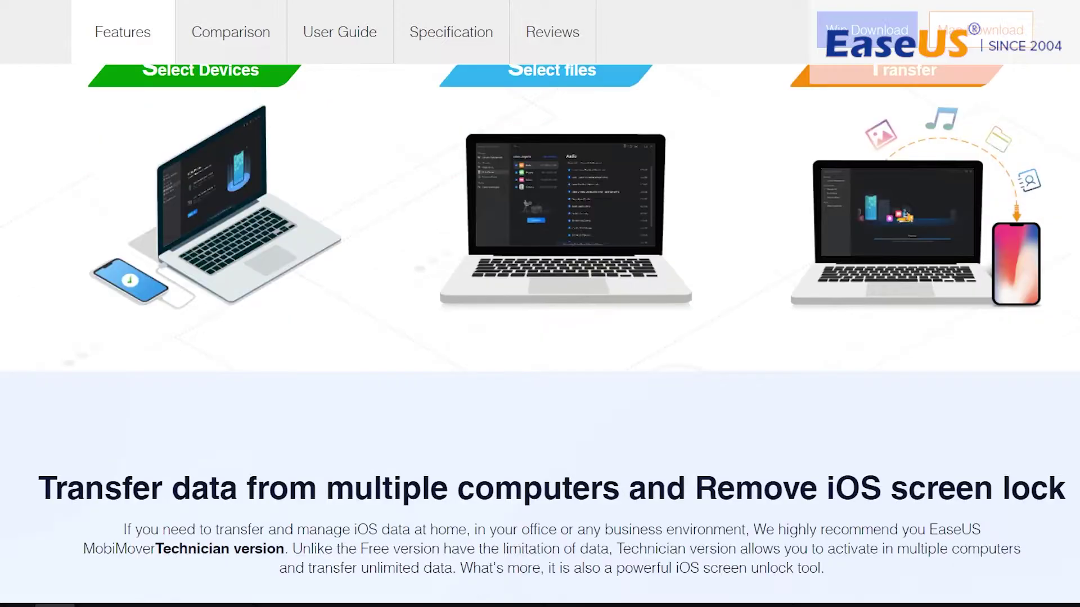
pyautogui.scroll(-1, 540, 304)
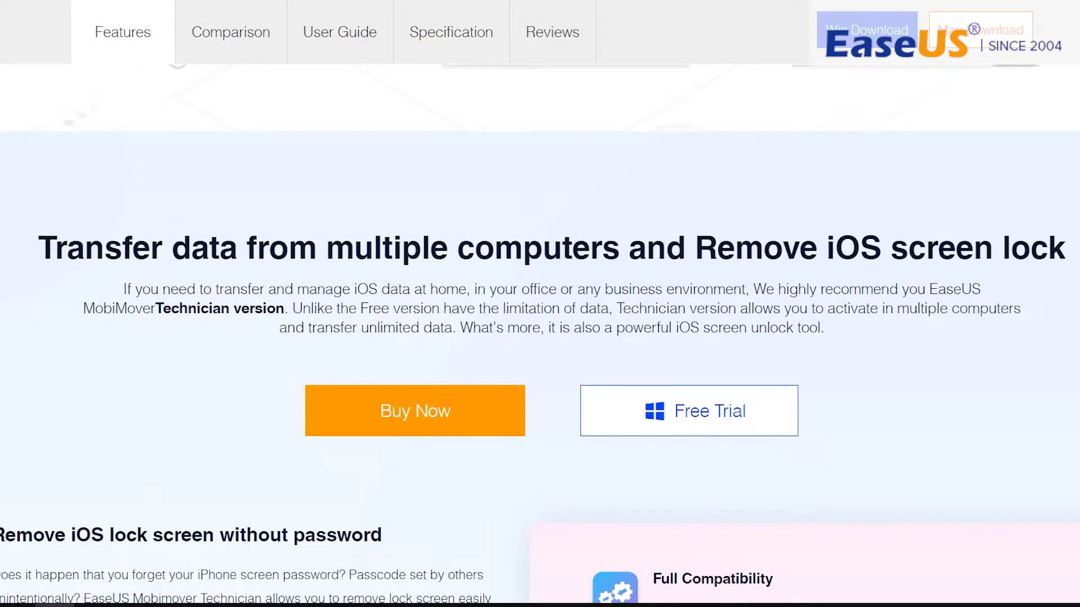
pyautogui.scroll(-5, 539, 303)
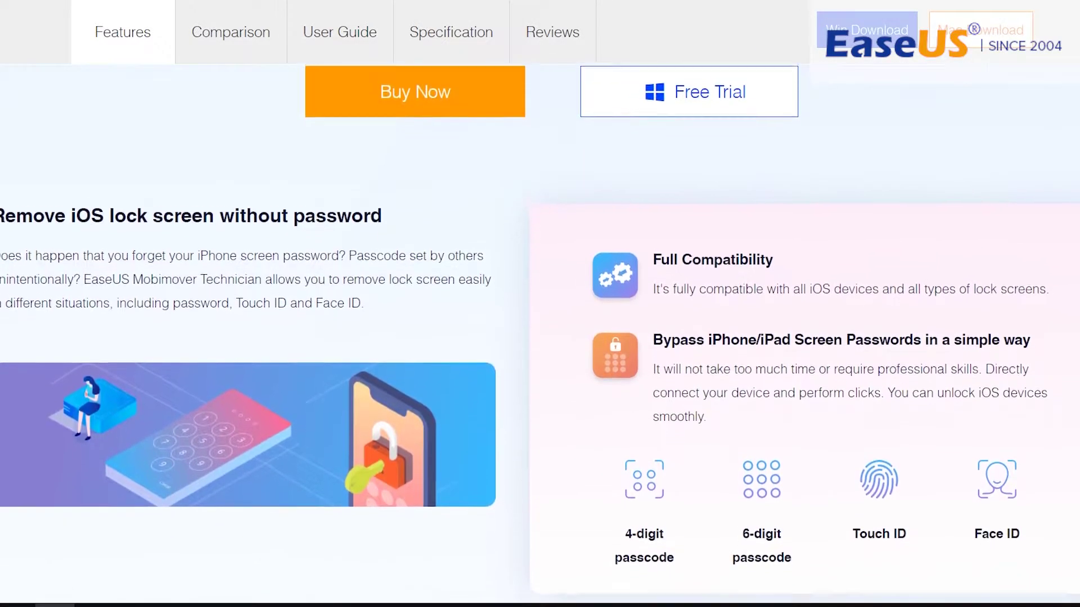
pyautogui.scroll(-1, 540, 303)
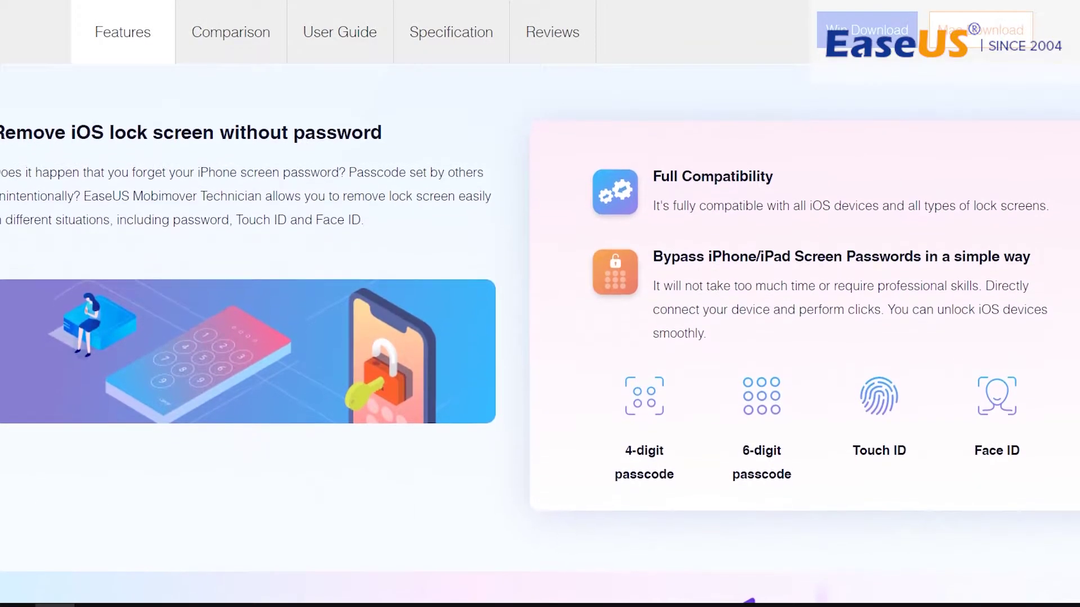
pyautogui.scroll(-6, 539, 304)
pyautogui.scroll(-7, 540, 304)
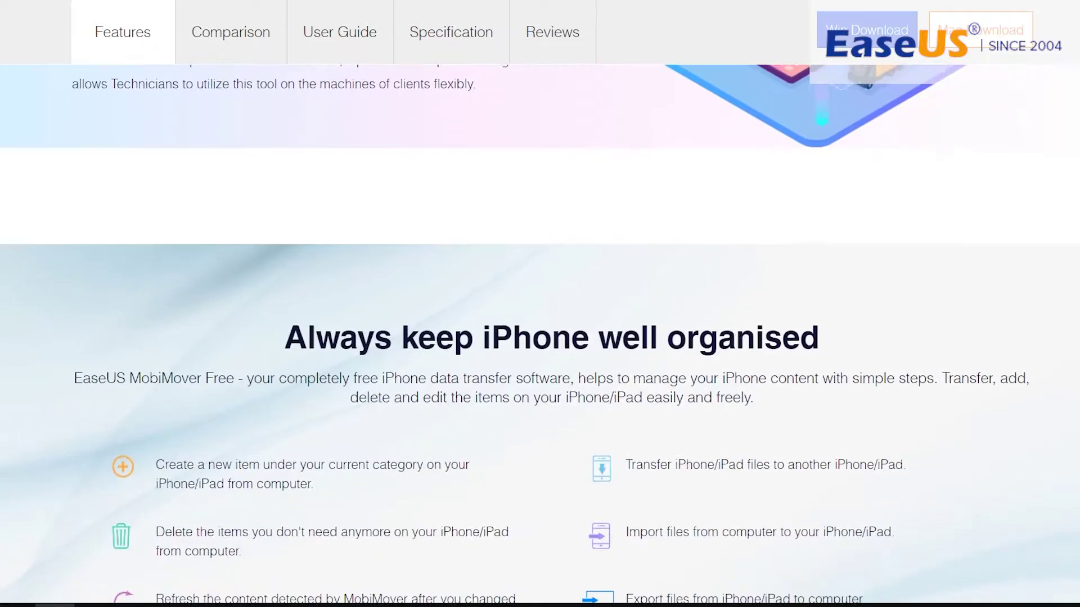
pyautogui.scroll(-9, 540, 303)
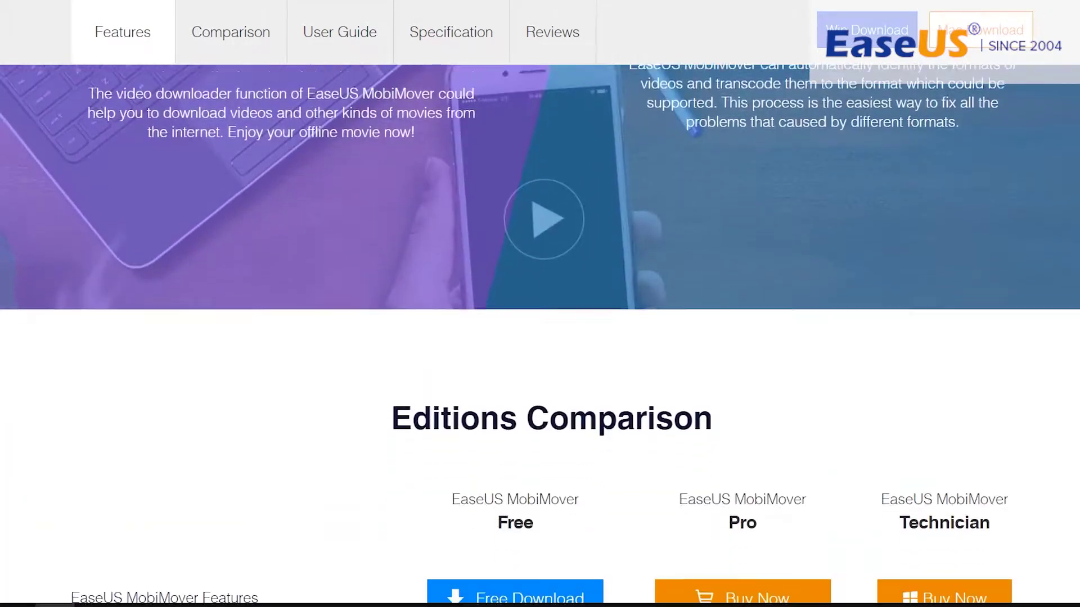
# Step: Highlight the free edition's 20 files per day limit, then scroll back to the top
pyautogui.scroll(2, 540, 304)
pyautogui.scroll(2, 540, 303)
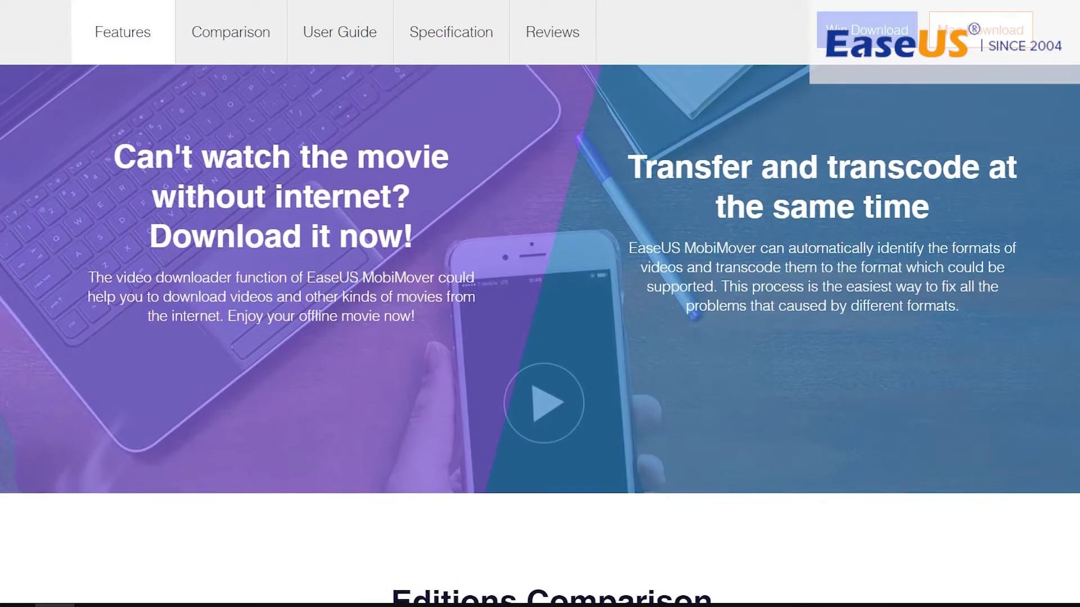
pyautogui.scroll(-7, 539, 304)
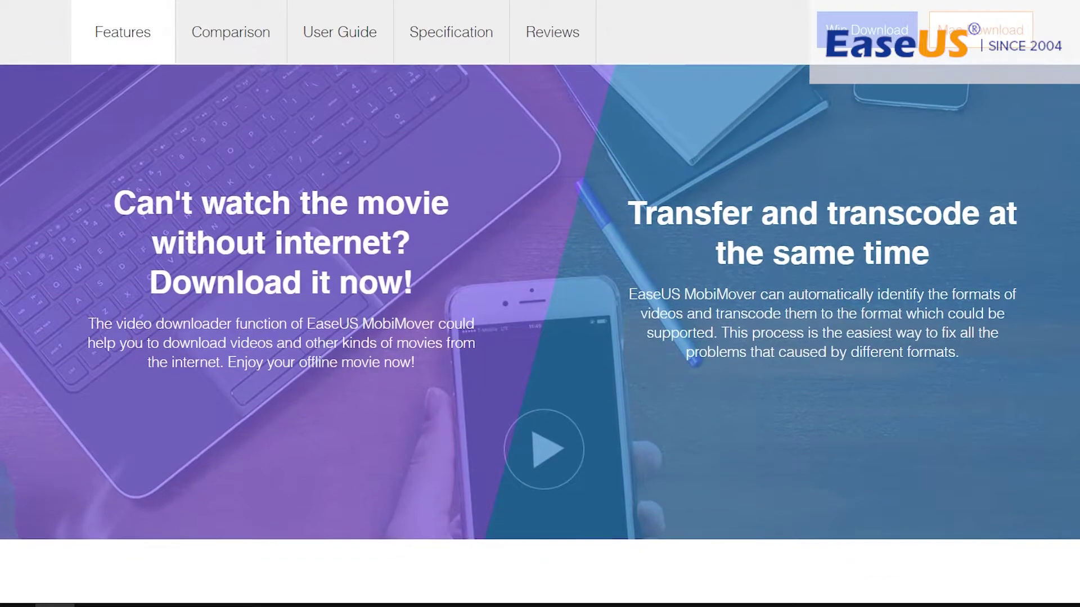
pyautogui.scroll(-7, 540, 304)
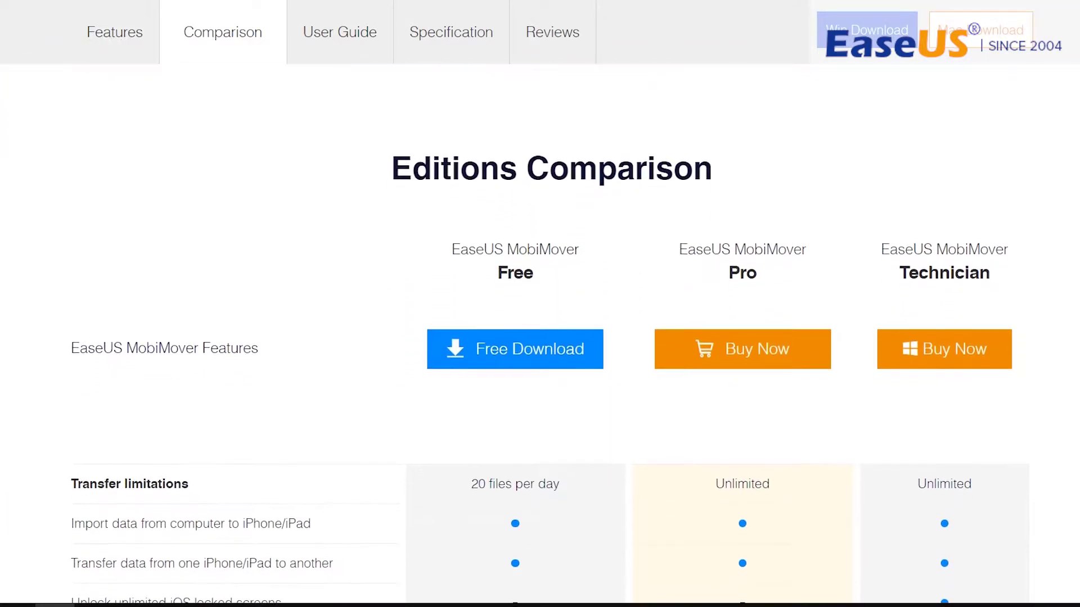
pyautogui.scroll(4, 909, 305)
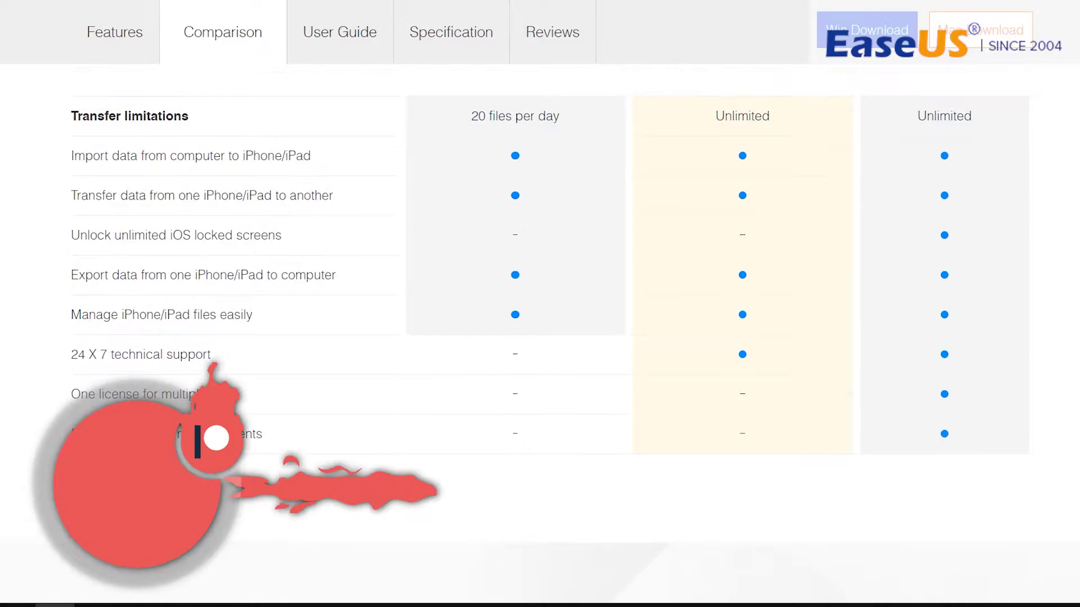
pyautogui.moveTo(470, 370); pyautogui.dragTo(565, 348)
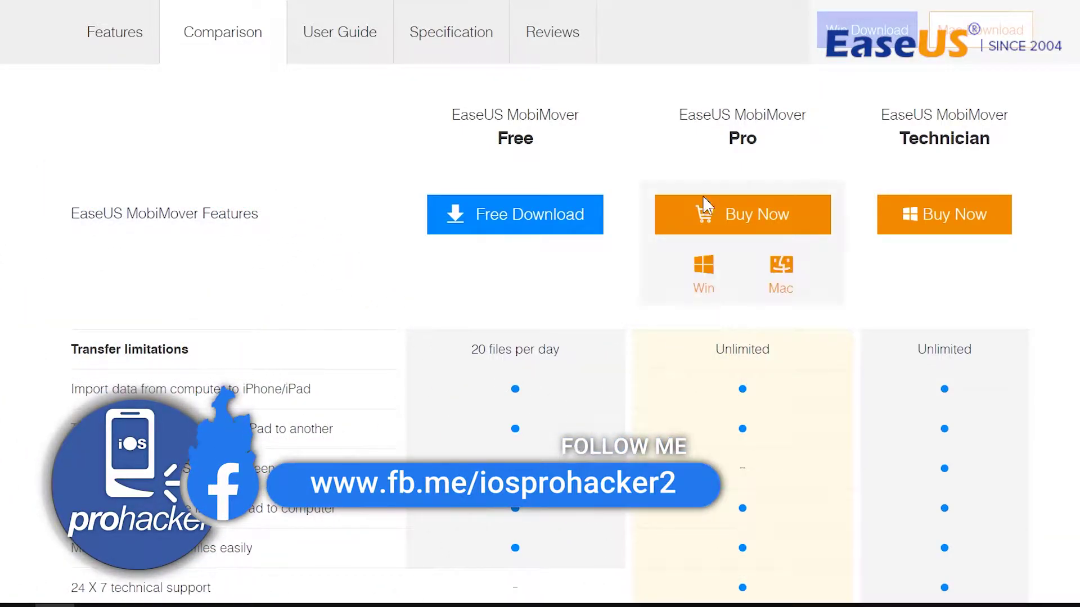
pyautogui.moveTo(734, 233)
pyautogui.moveTo(505, 205)
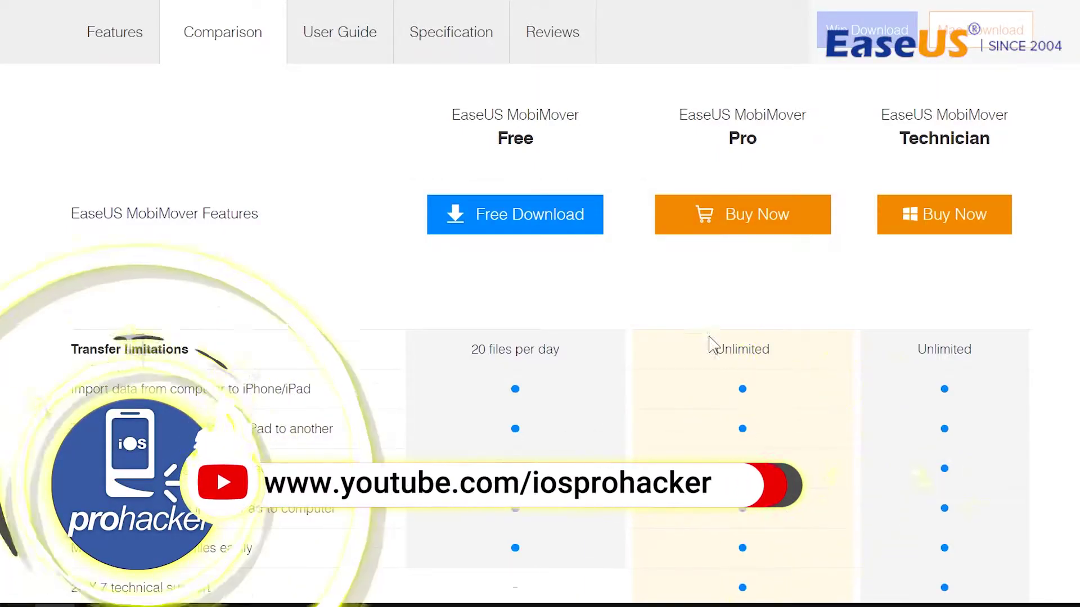
pyautogui.scroll(-7, 540, 304)
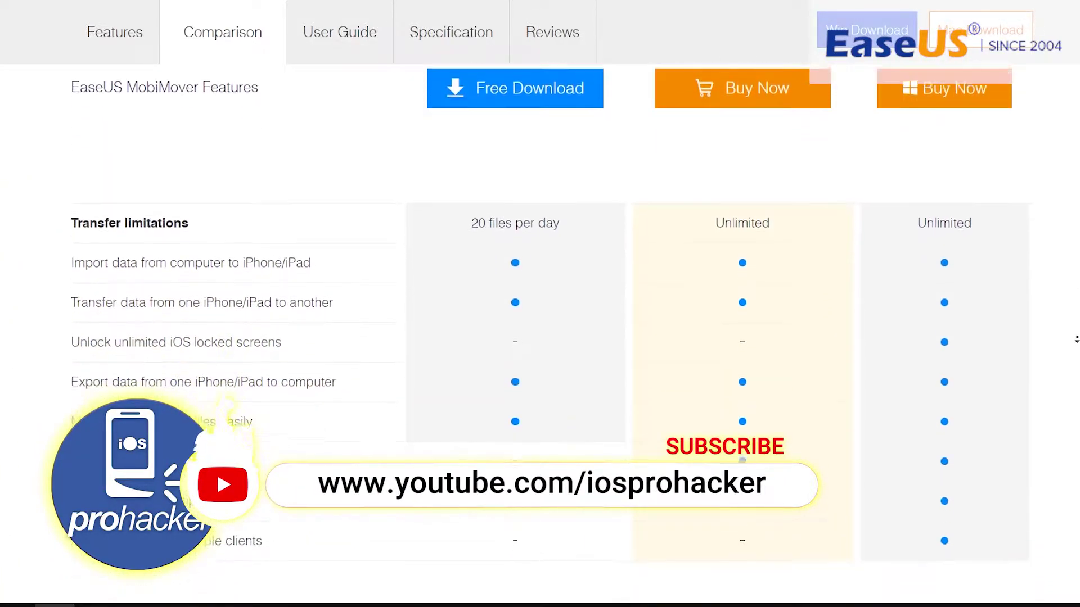
pyautogui.scroll(-5, 539, 303)
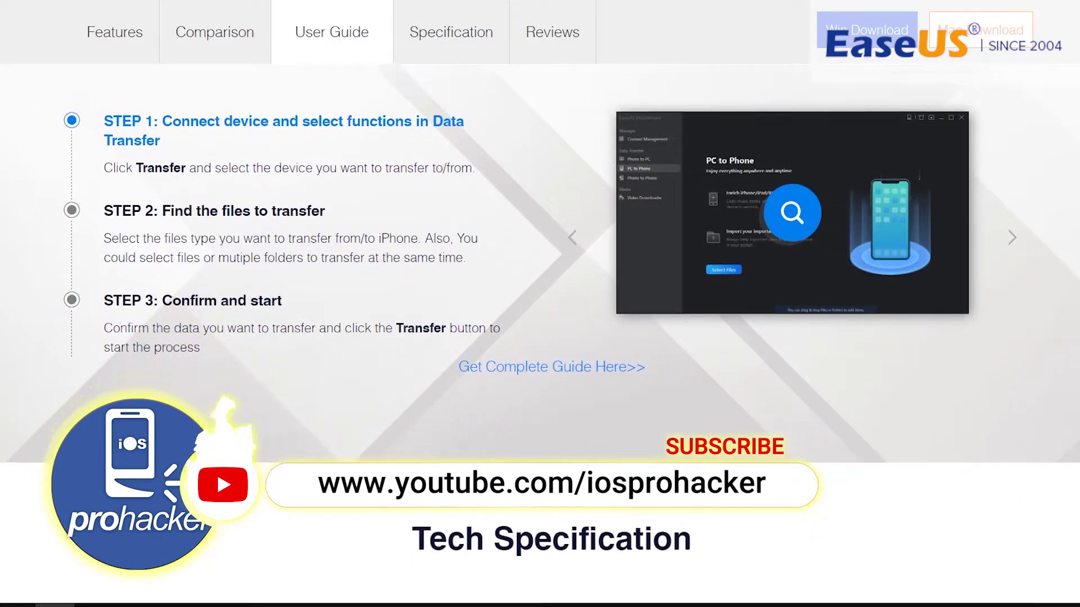
pyautogui.scroll(20, 539, 304)
pyautogui.scroll(2, 540, 304)
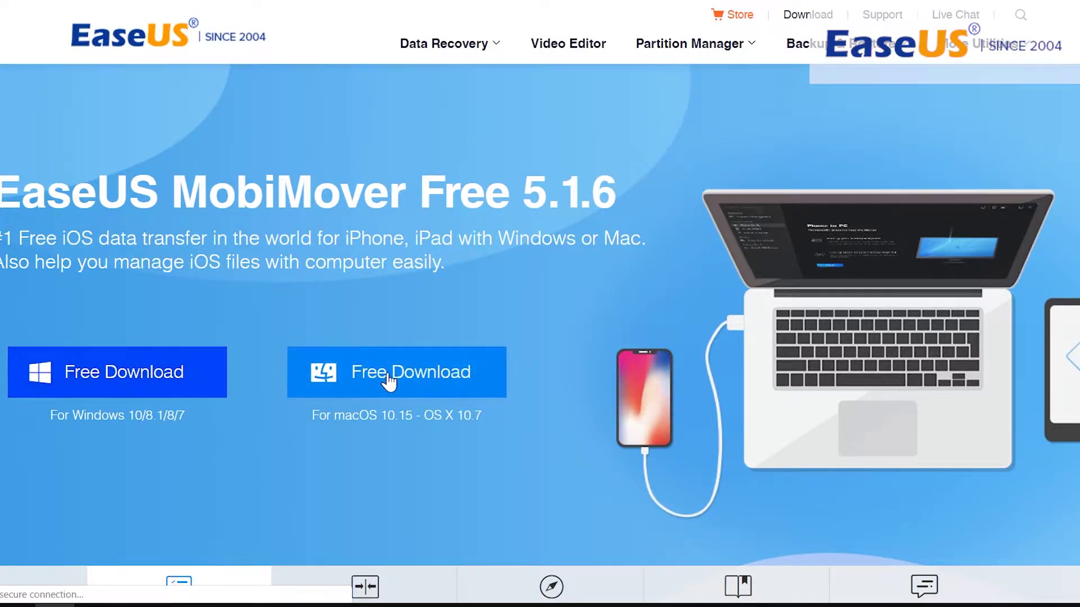
# Step: Download and install MobiMover Free for Windows, launch it, then minimize its window
pyautogui.click(201, 372)
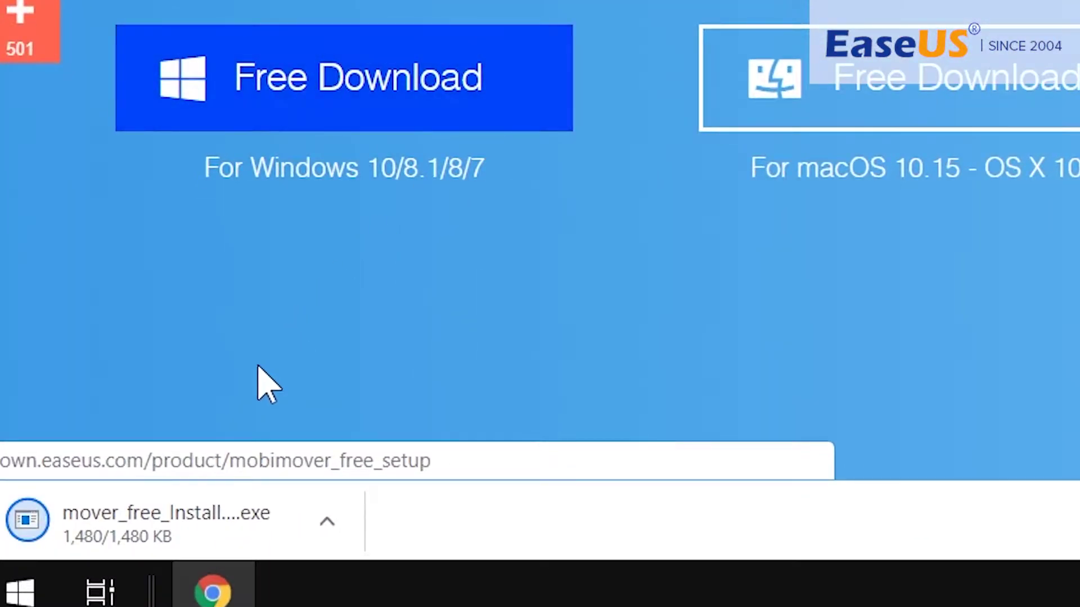
pyautogui.click(244, 534)
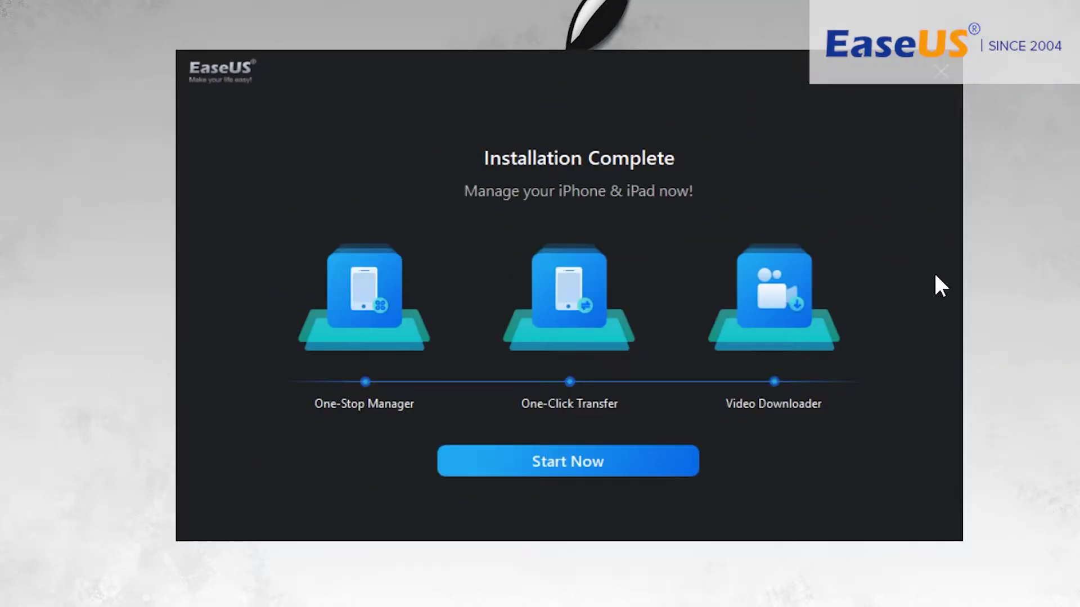
pyautogui.click(606, 481)
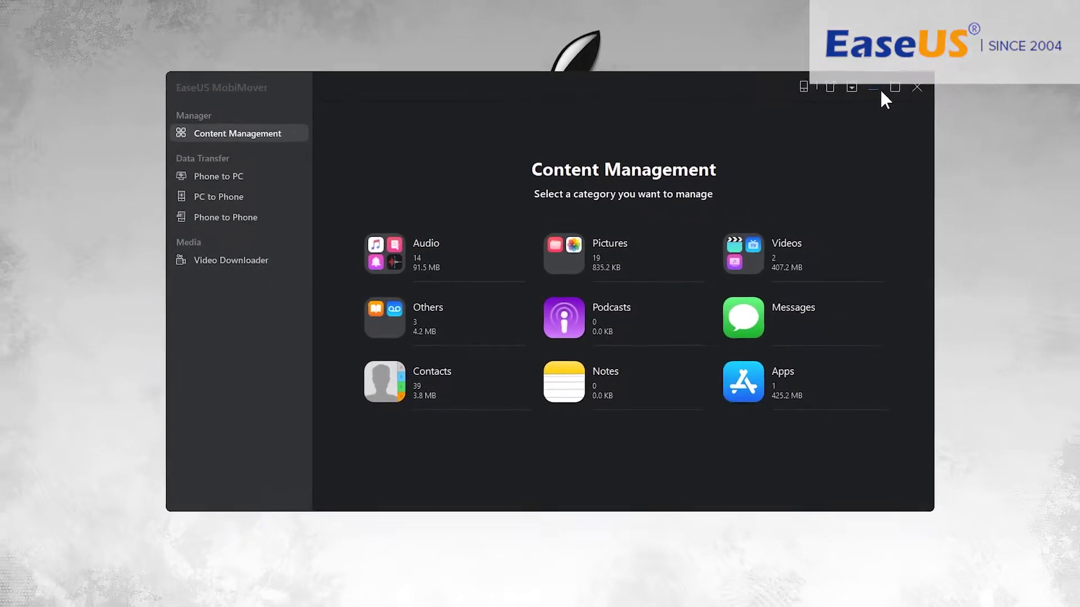
pyautogui.click(895, 77)
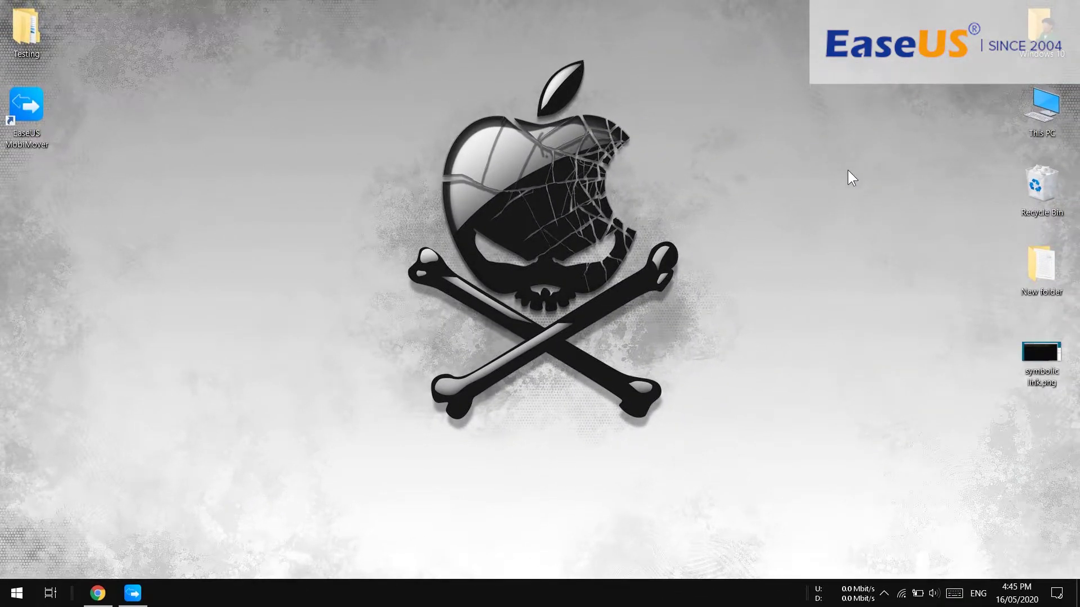
# Step: Open the Testing folder and look through the Books PDFs and the Contacts folder
pyautogui.doubleClick(46, 41)
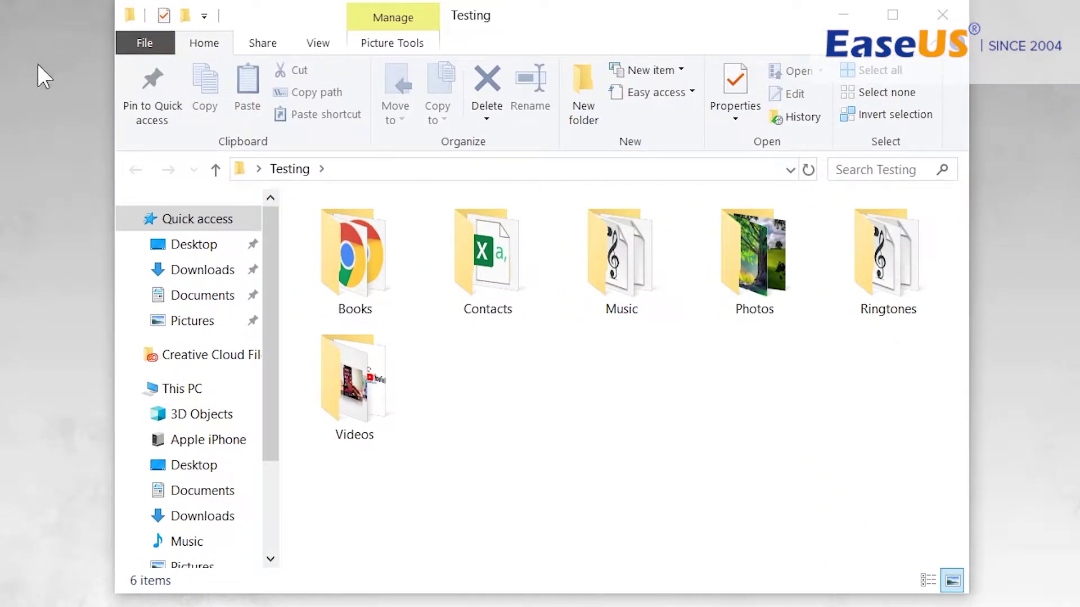
pyautogui.doubleClick(346, 275)
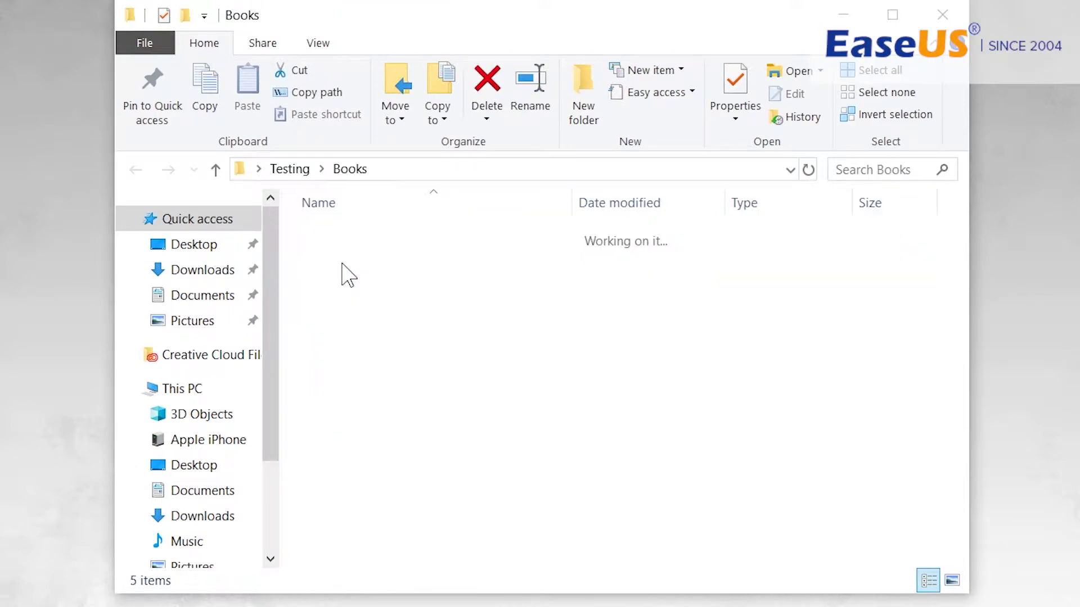
pyautogui.moveTo(354, 371); pyautogui.dragTo(379, 360)
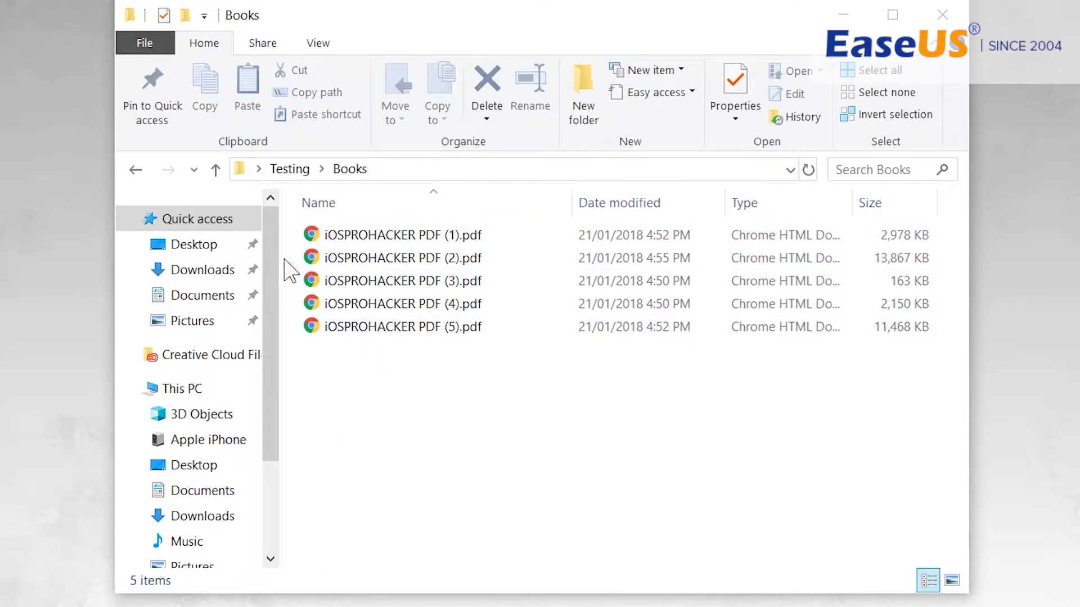
pyautogui.click(136, 169)
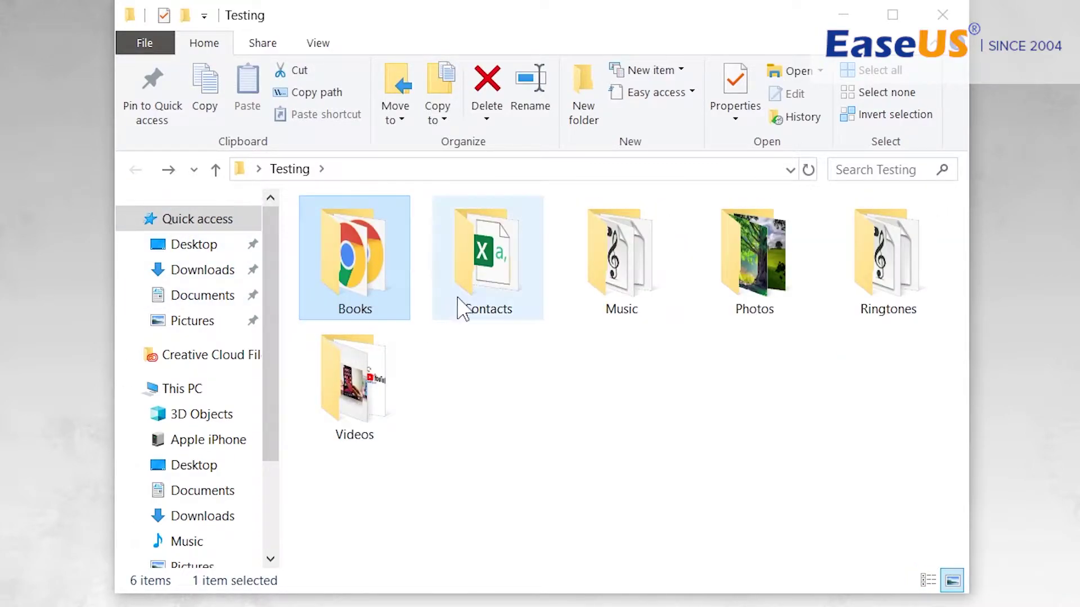
pyautogui.doubleClick(504, 284)
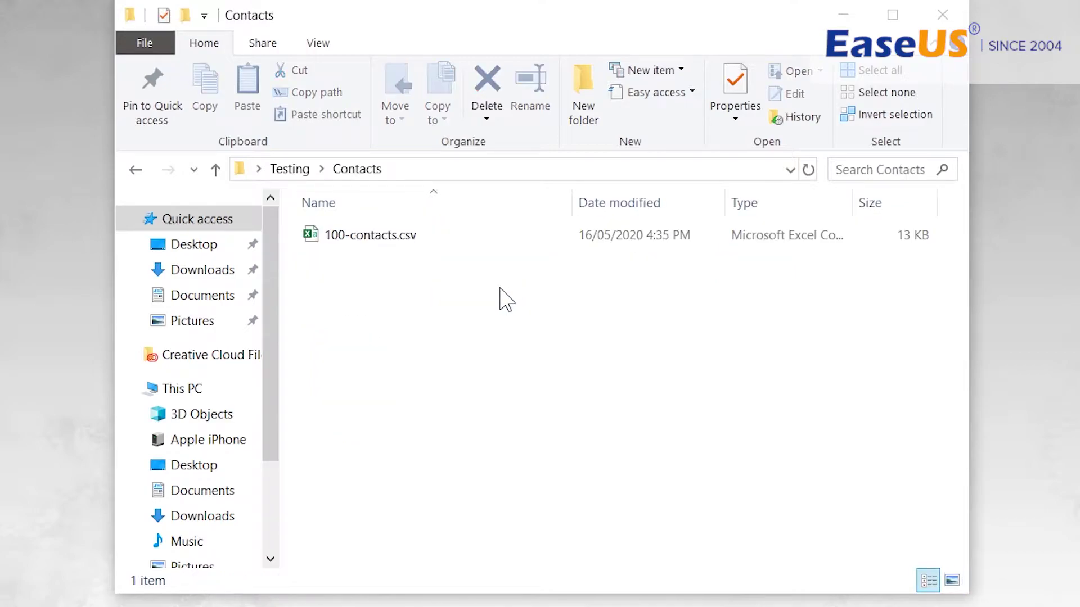
pyautogui.moveTo(456, 252); pyautogui.dragTo(392, 284)
pyautogui.click(136, 169)
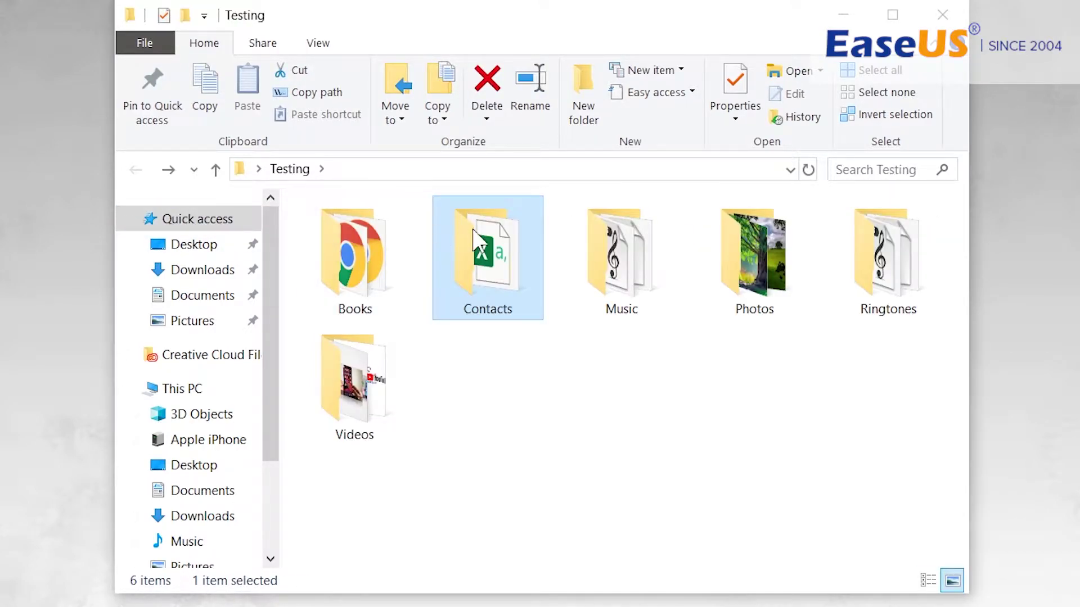
# Step: Look through the Music mp3s and the Photos images, then close File Explorer
pyautogui.doubleClick(598, 247)
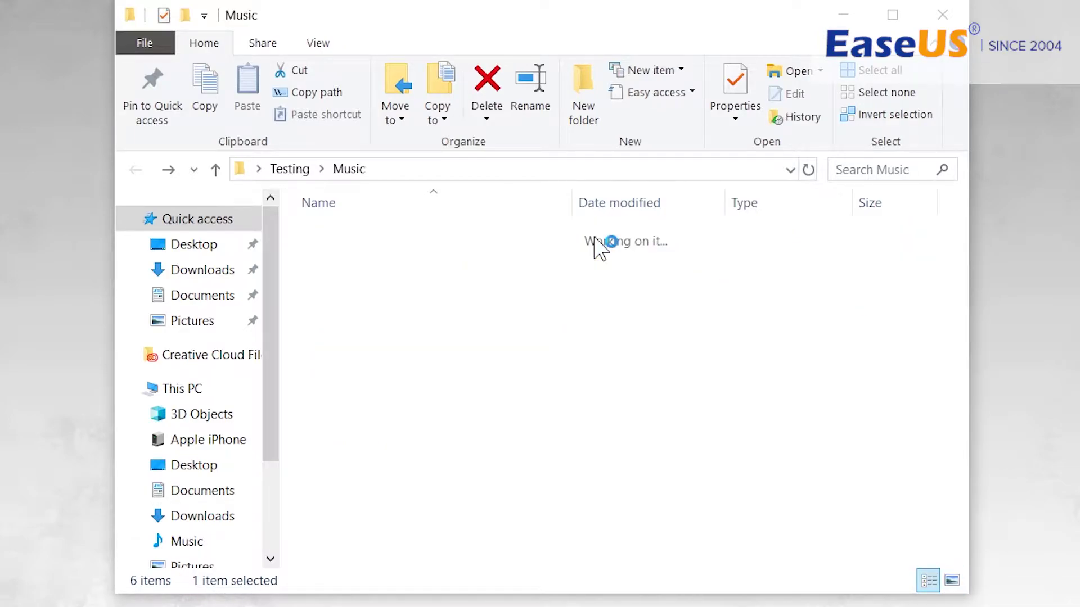
pyautogui.moveTo(482, 477)
pyautogui.mouseDown()
pyautogui.moveTo(461, 419)
pyautogui.moveTo(476, 236)
pyautogui.moveTo(444, 358)
pyautogui.moveTo(469, 484)
pyautogui.mouseUp()
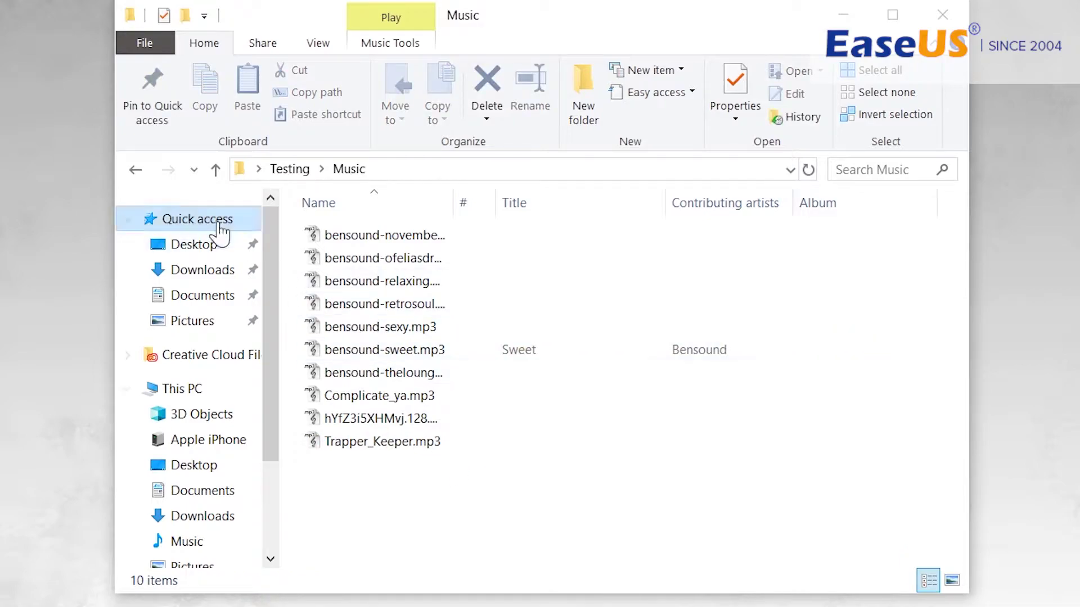
pyautogui.click(144, 169)
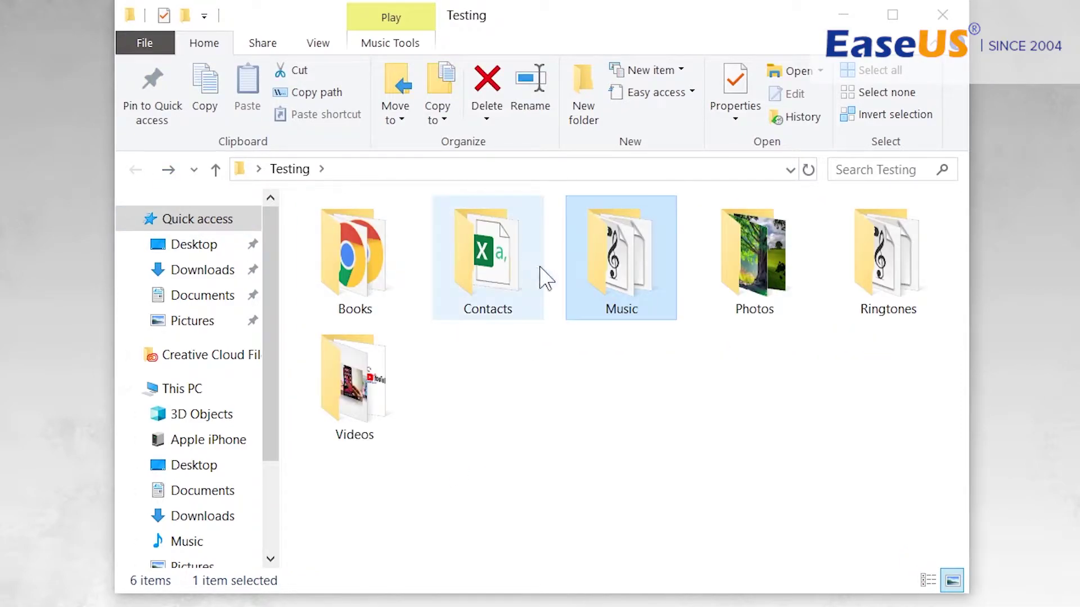
pyautogui.doubleClick(729, 276)
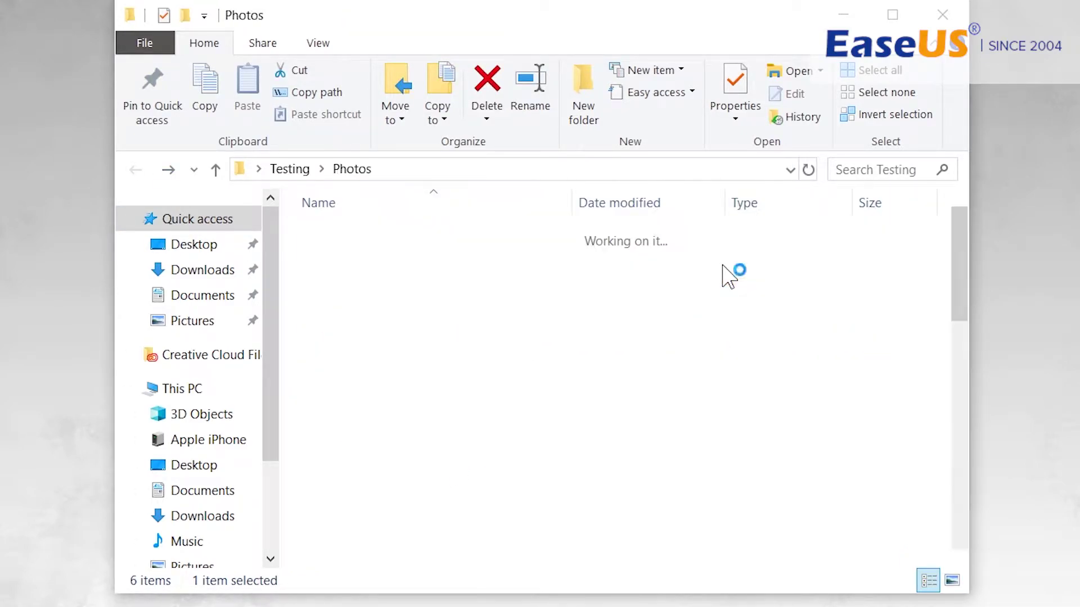
pyautogui.moveTo(957, 245); pyautogui.dragTo(998, 495)
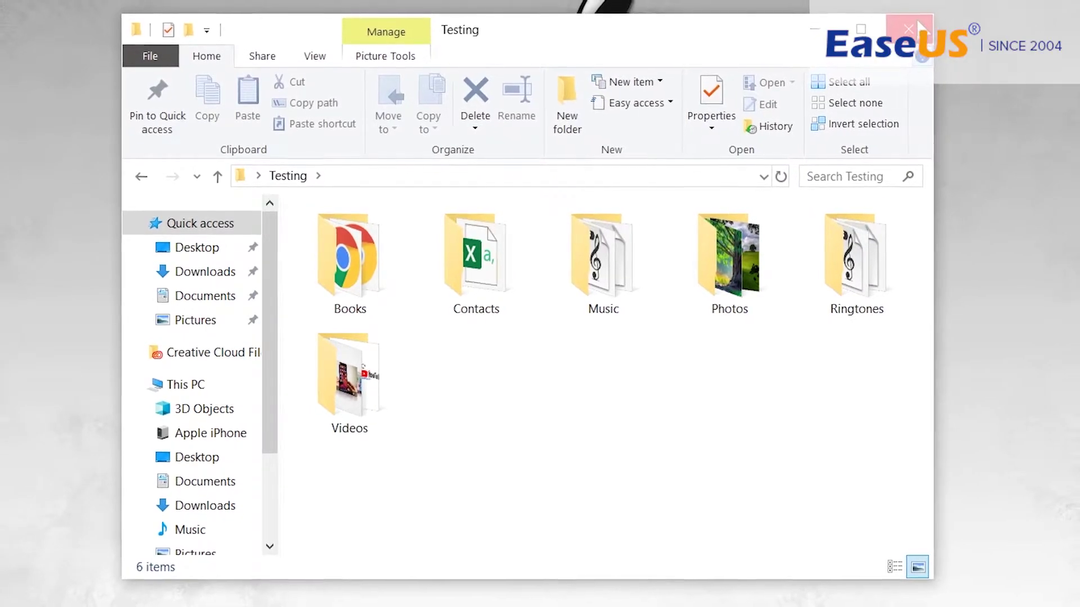
pyautogui.click(899, 33)
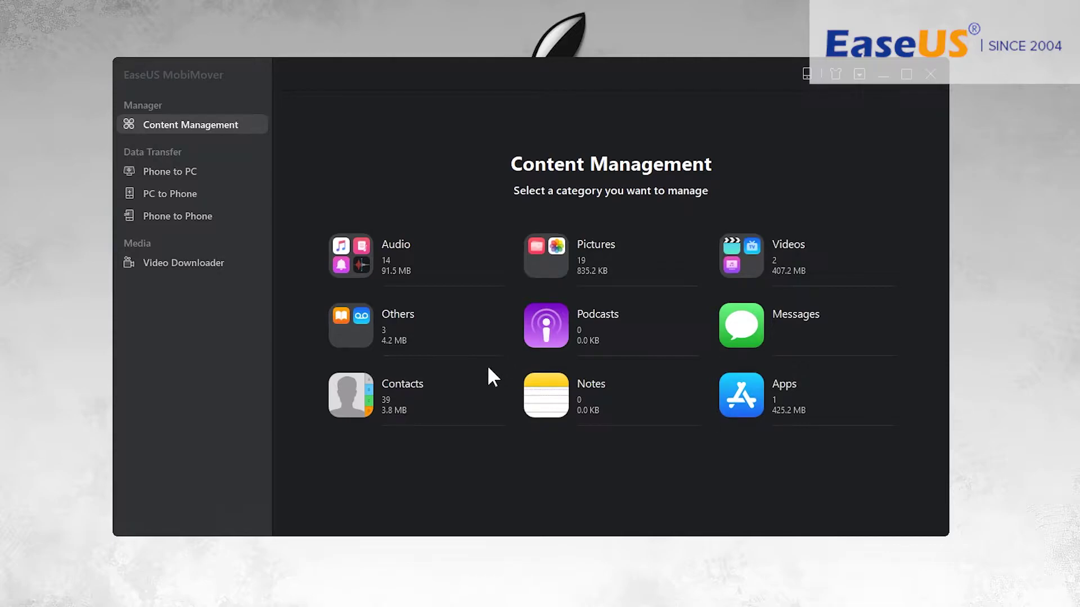
# Step: Preview the Audio, Pictures, Videos and Others subcategories, then open Pictures > Photos (19 items)
pyautogui.click(371, 273)
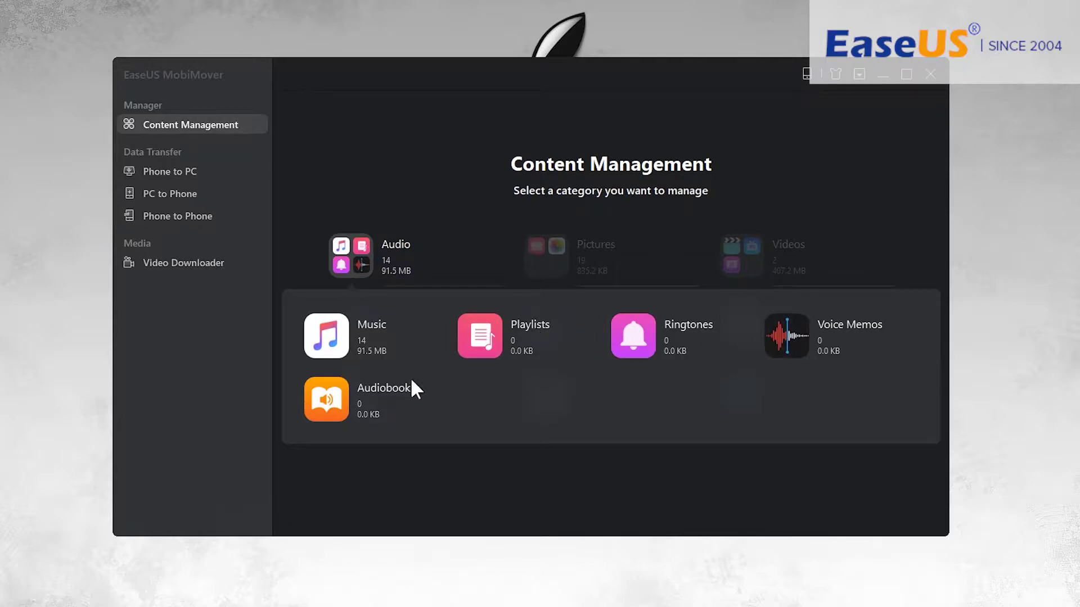
pyautogui.click(391, 487)
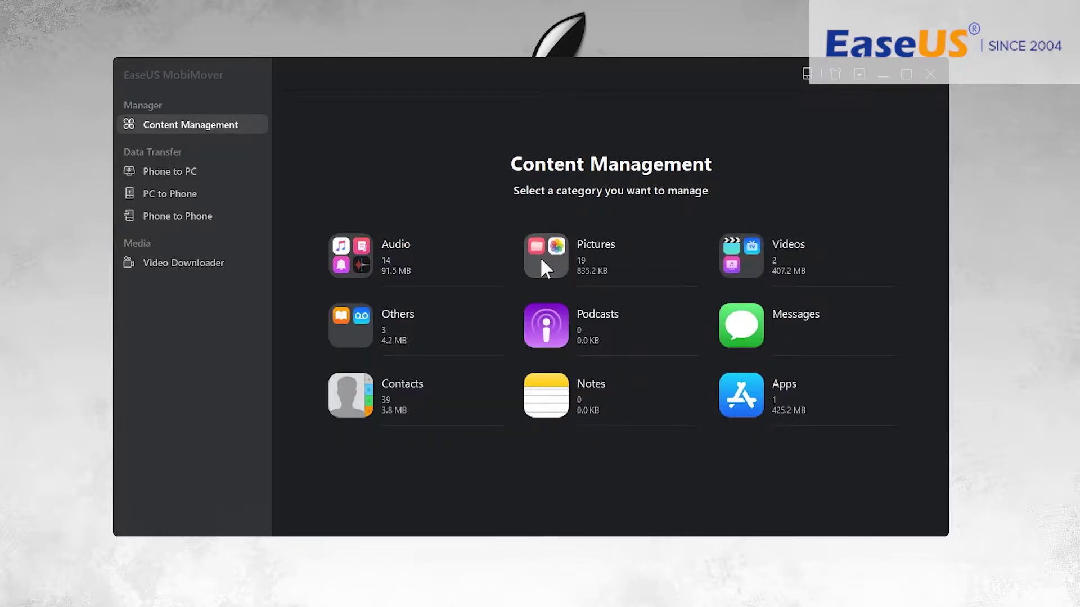
pyautogui.click(539, 257)
pyautogui.click(724, 267)
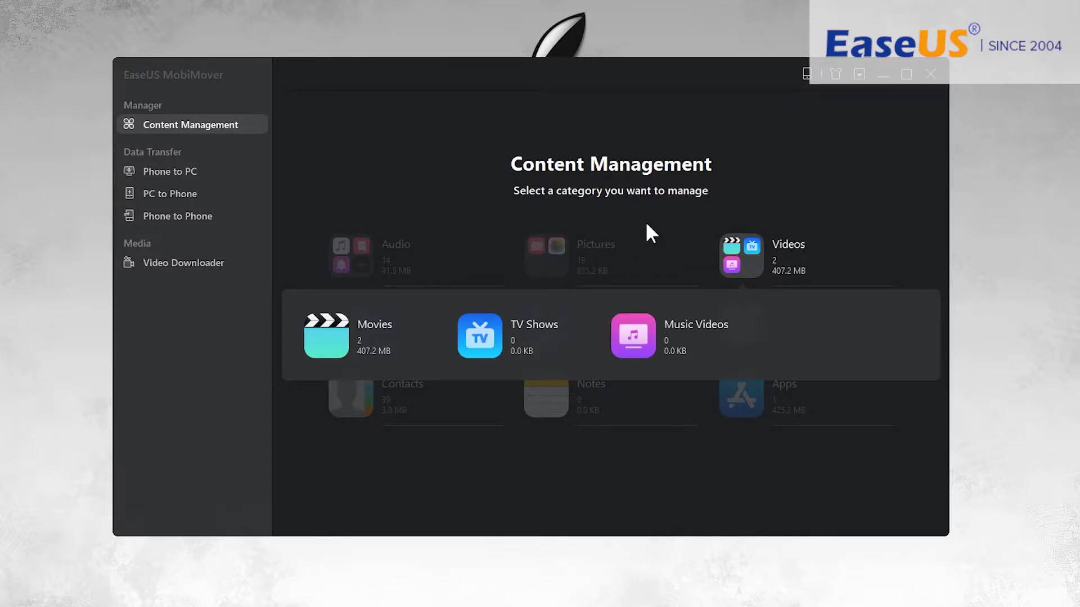
pyautogui.click(656, 208)
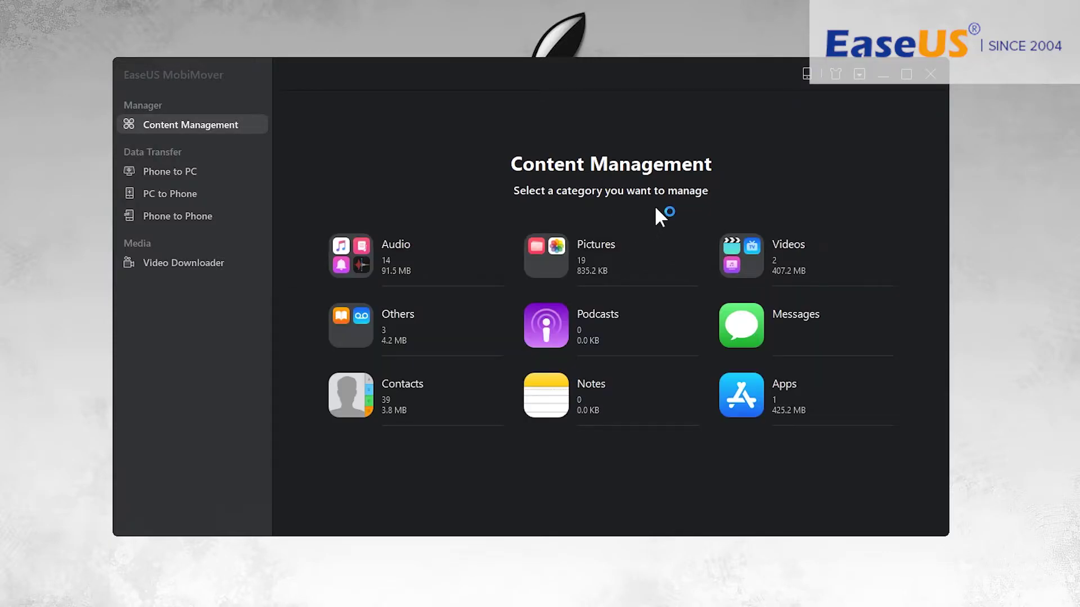
pyautogui.click(362, 336)
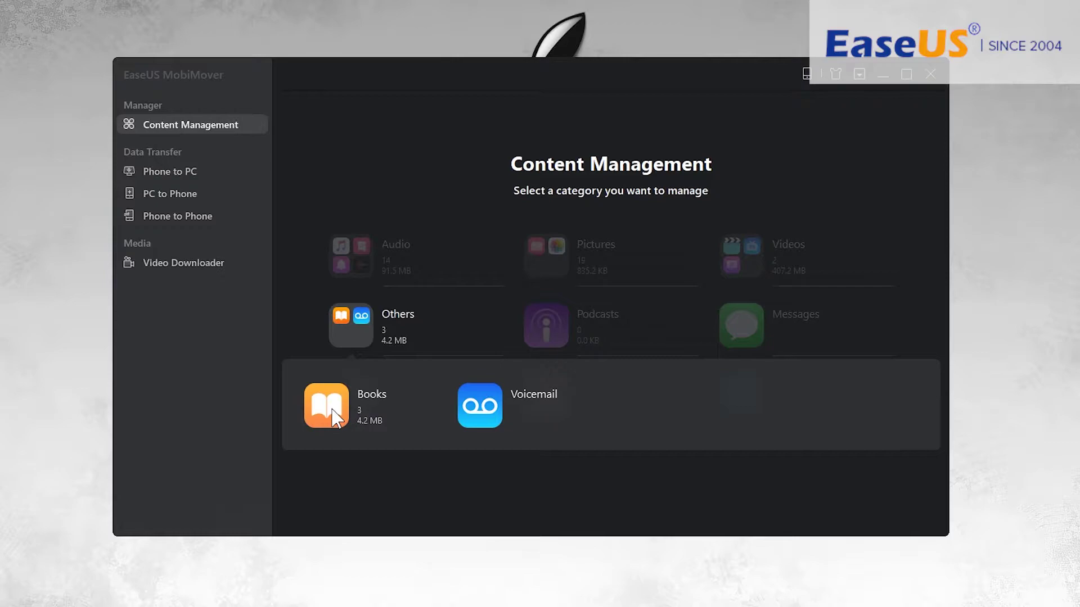
pyautogui.click(473, 227)
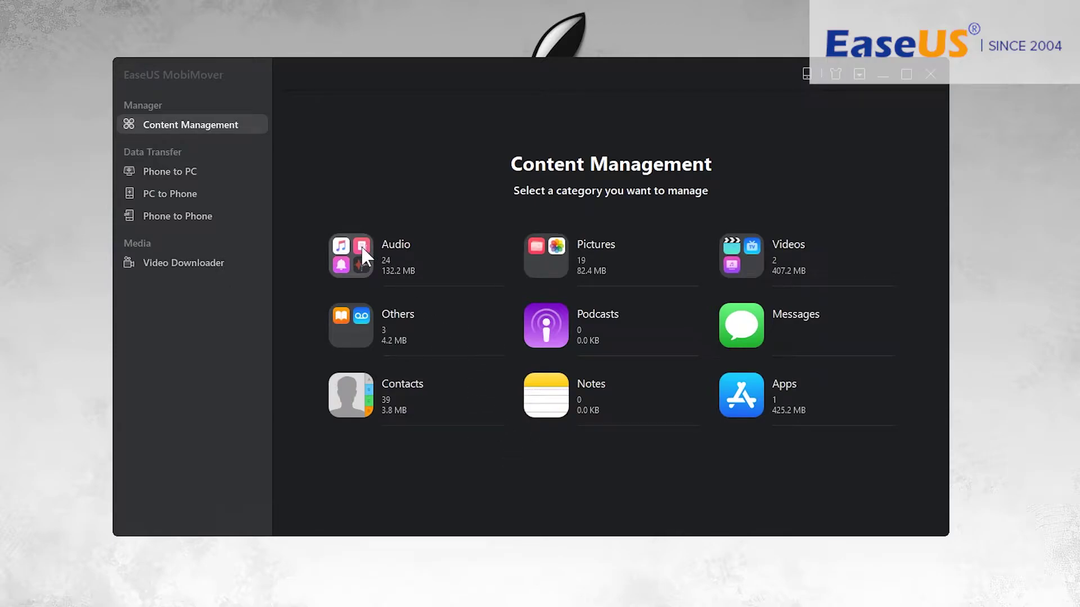
pyautogui.click(543, 265)
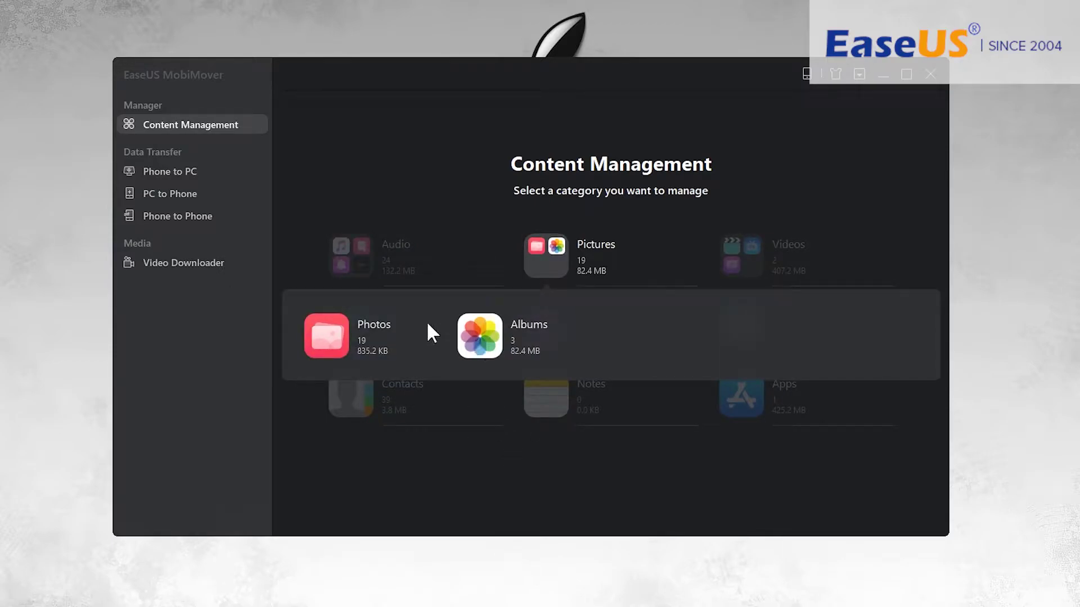
pyautogui.click(341, 339)
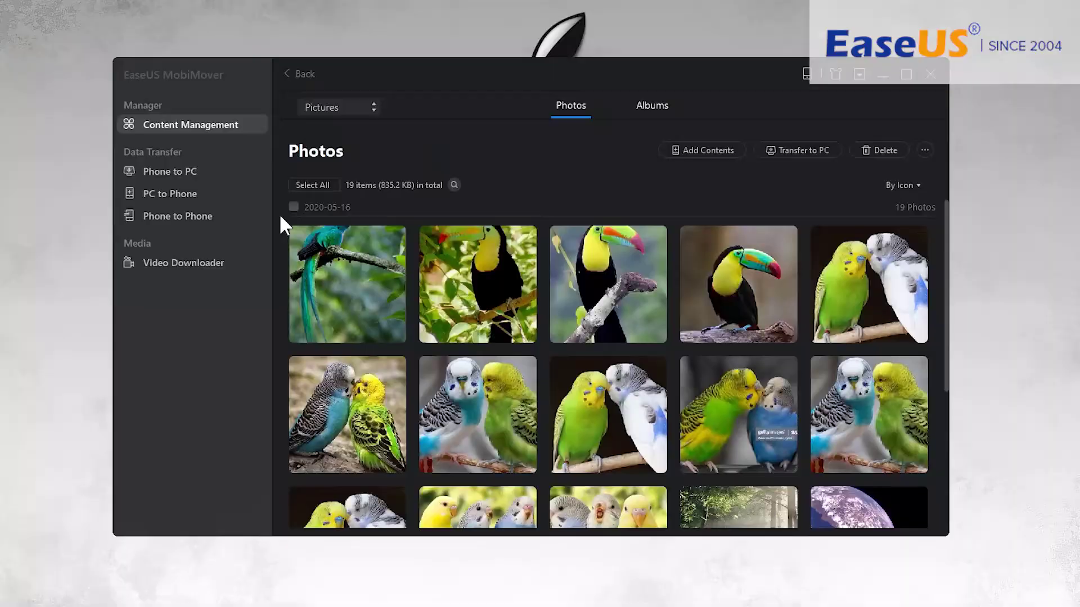
# Step: Pick individual bird photos, such as the quetzal and toucan, and transfer them to the PC
pyautogui.click(308, 186)
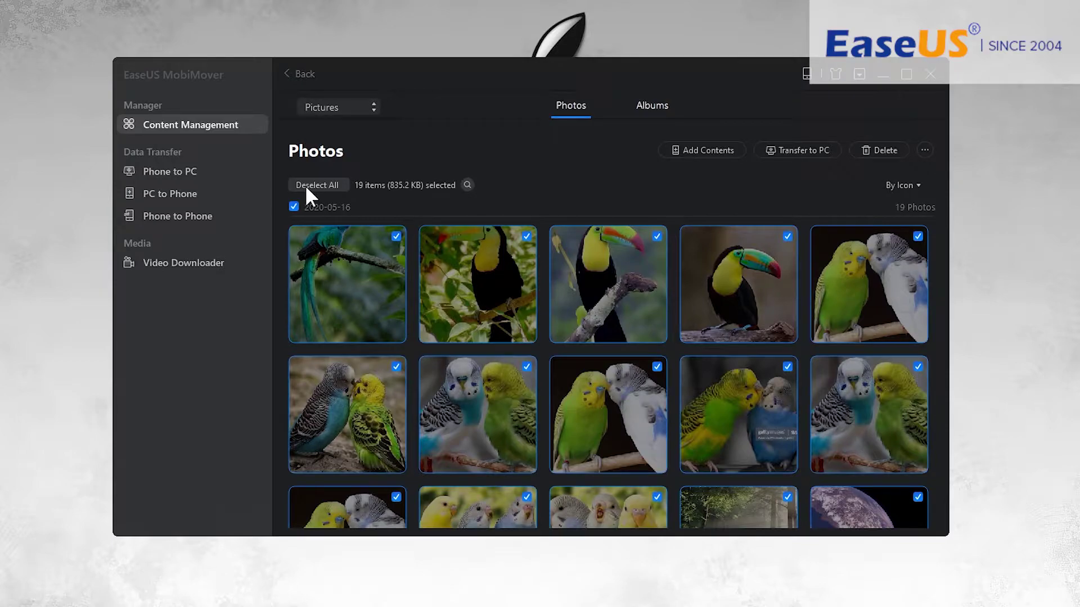
pyautogui.click(305, 185)
pyautogui.click(333, 245)
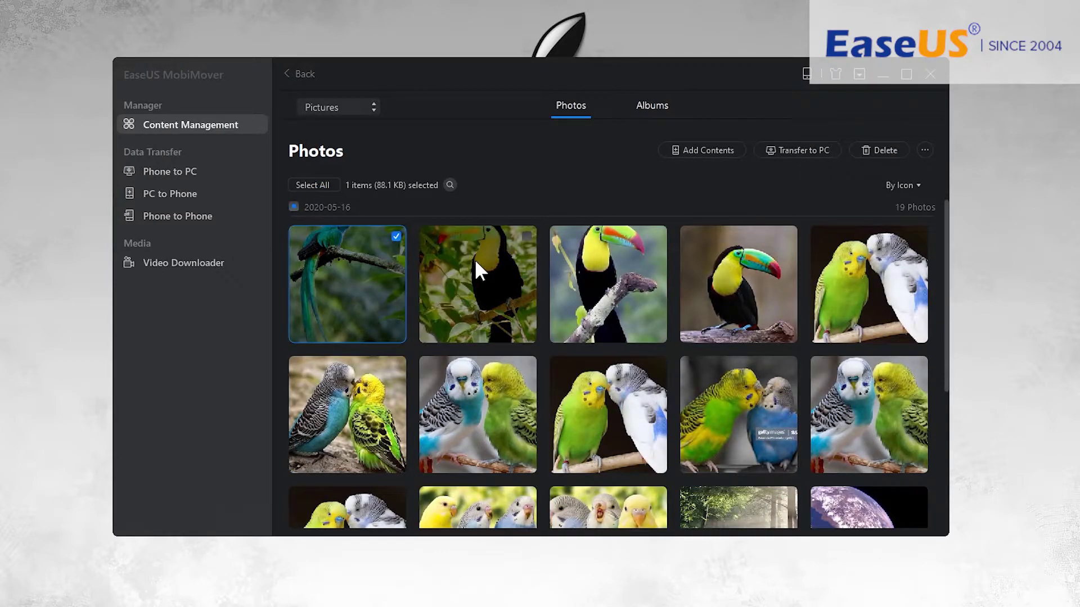
pyautogui.click(500, 263)
pyautogui.click(583, 273)
pyautogui.click(730, 276)
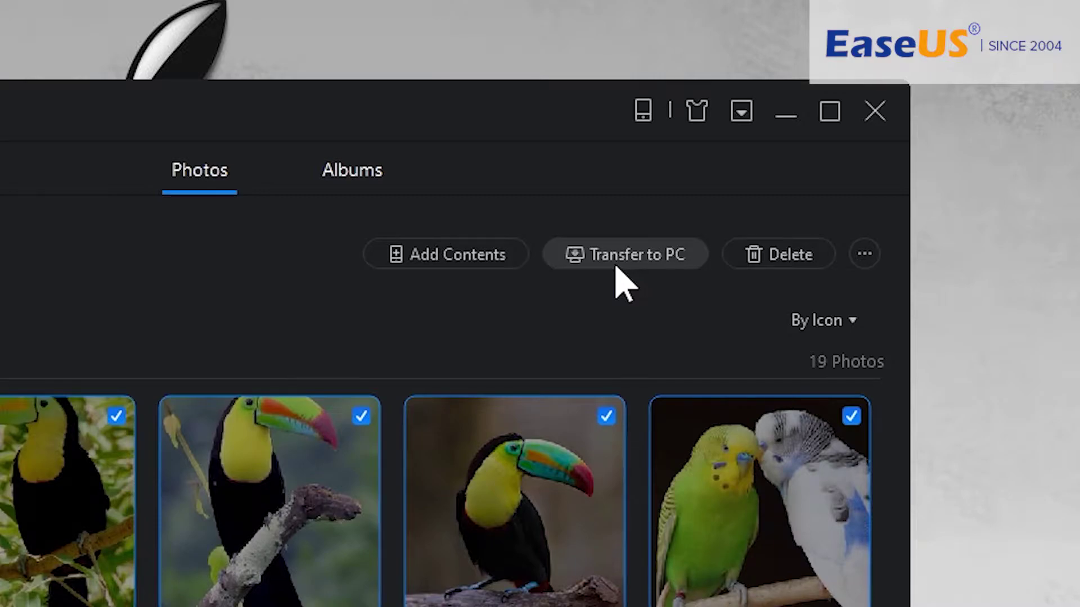
pyautogui.click(617, 269)
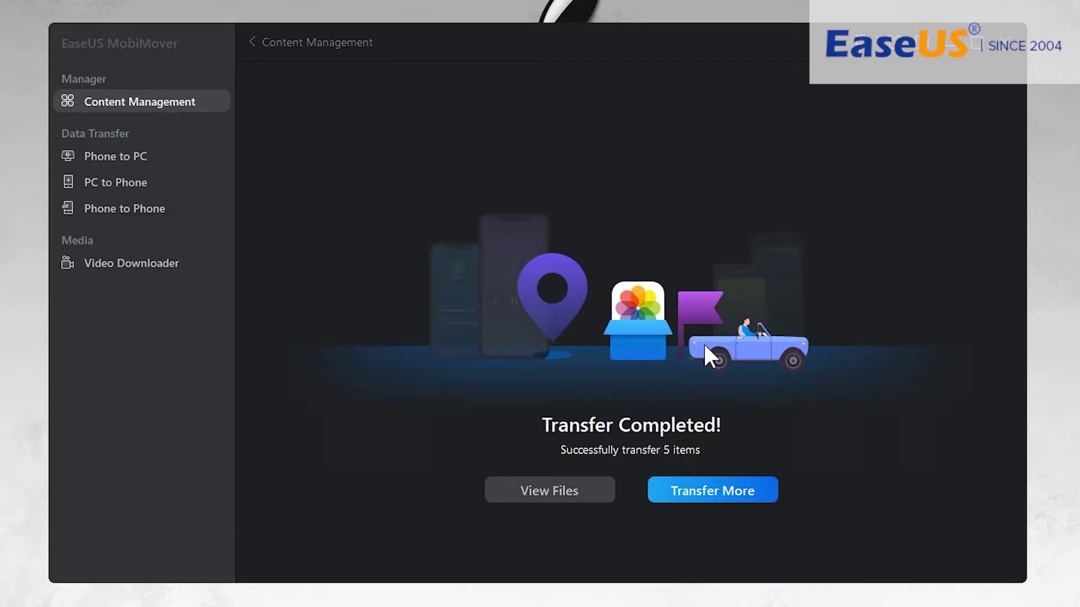
pyautogui.click(576, 489)
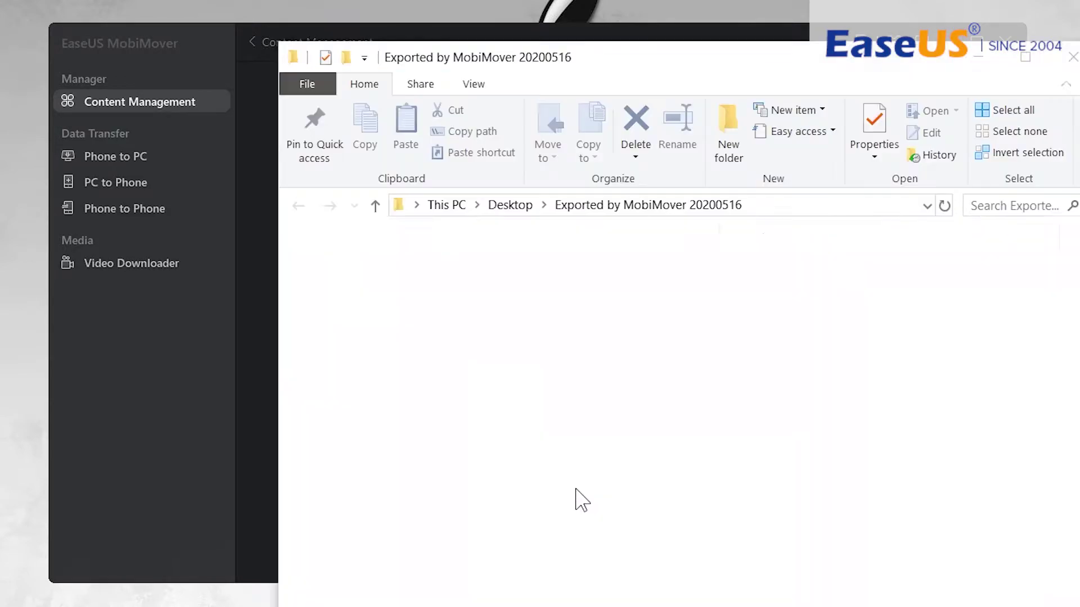
pyautogui.doubleClick(497, 276)
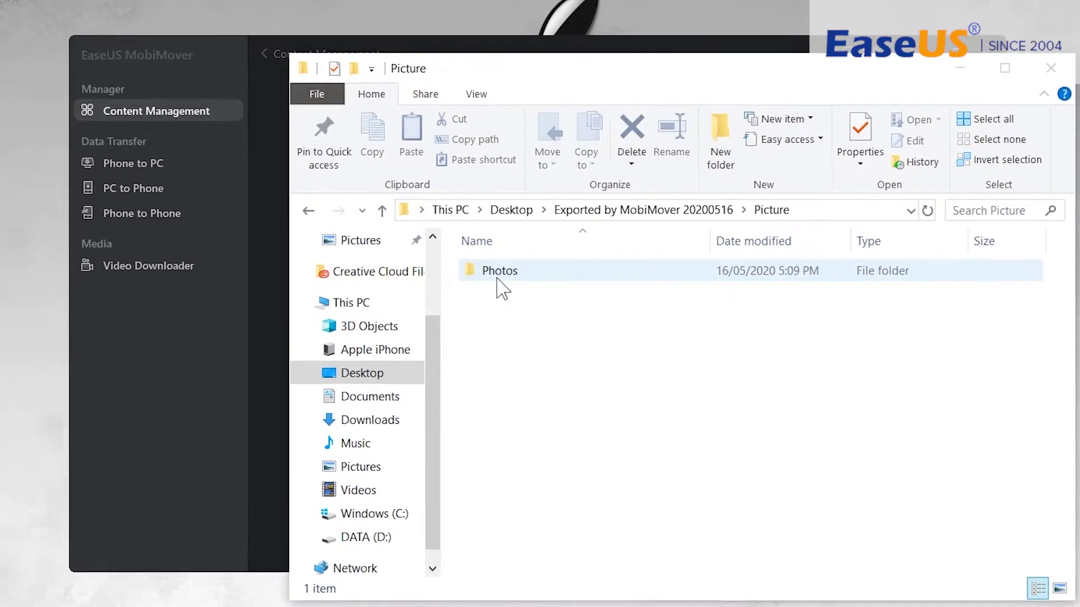
pyautogui.doubleClick(499, 279)
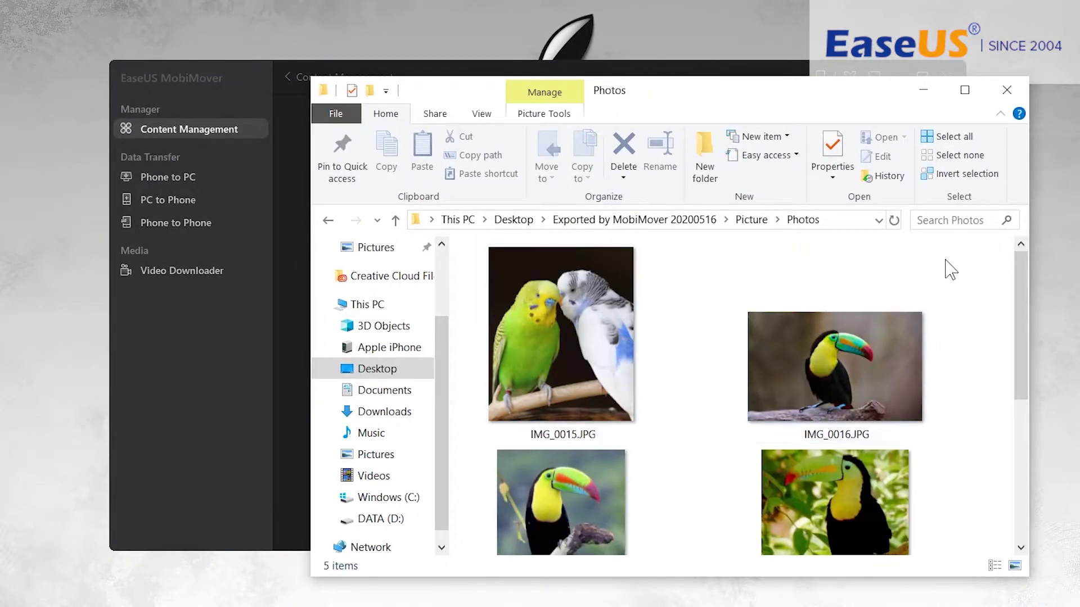
pyautogui.moveTo(1018, 261)
pyautogui.mouseDown()
pyautogui.moveTo(1022, 407)
pyautogui.moveTo(1018, 266)
pyautogui.mouseUp()
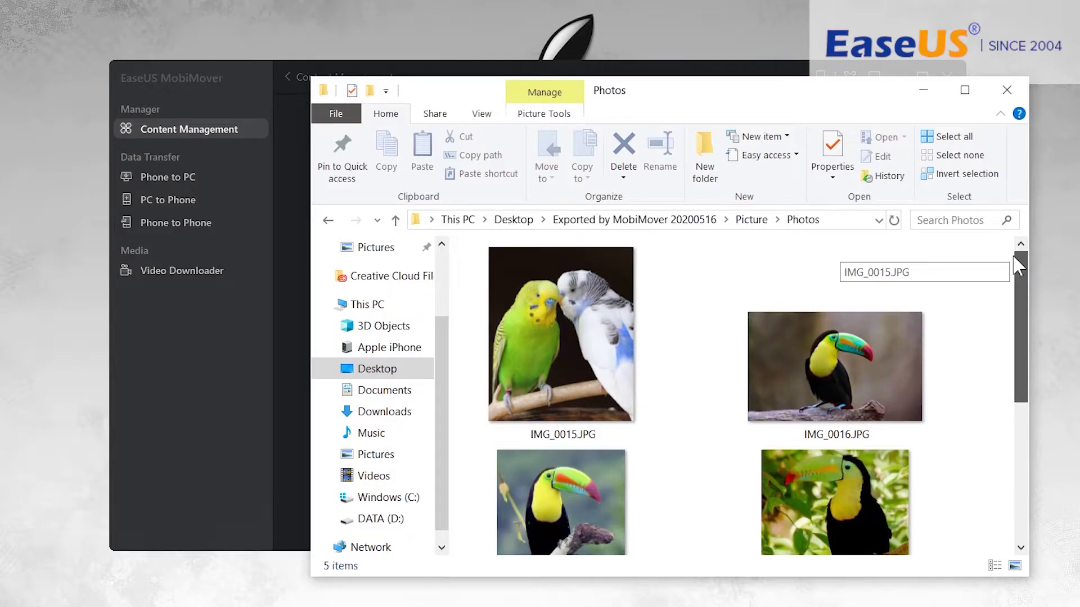
pyautogui.click(1007, 91)
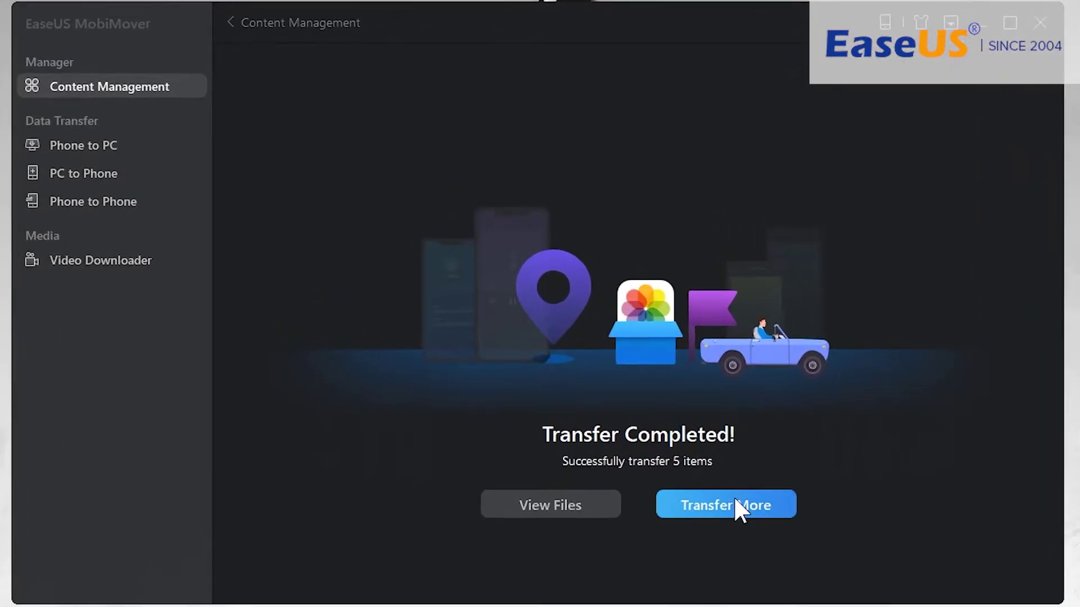
# Step: Add every image from the PC's Testing > Photos folder to the iPhone's Photos
pyautogui.click(736, 500)
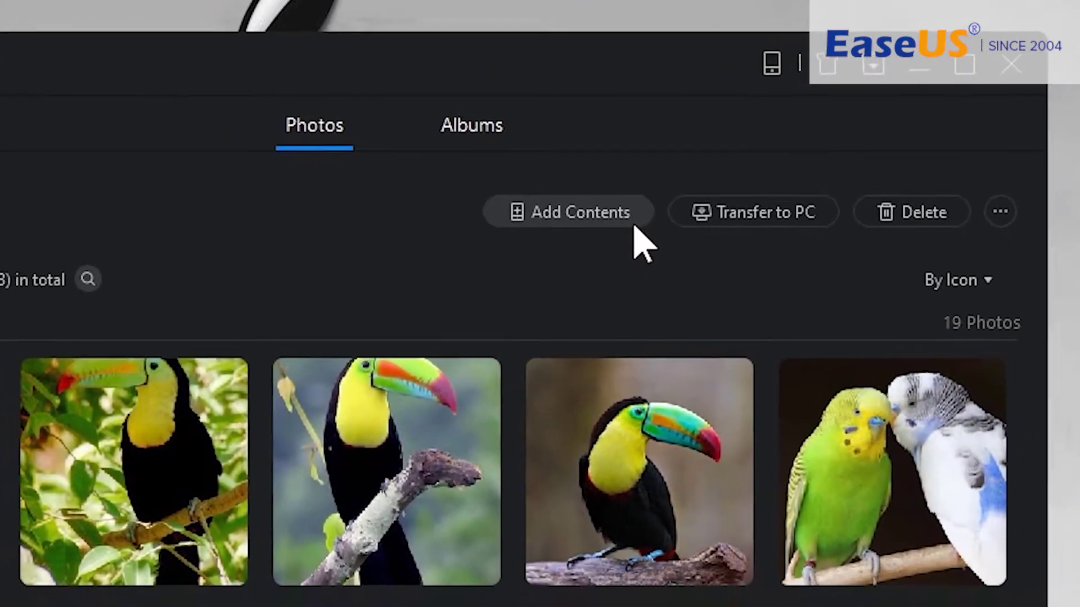
pyautogui.click(624, 220)
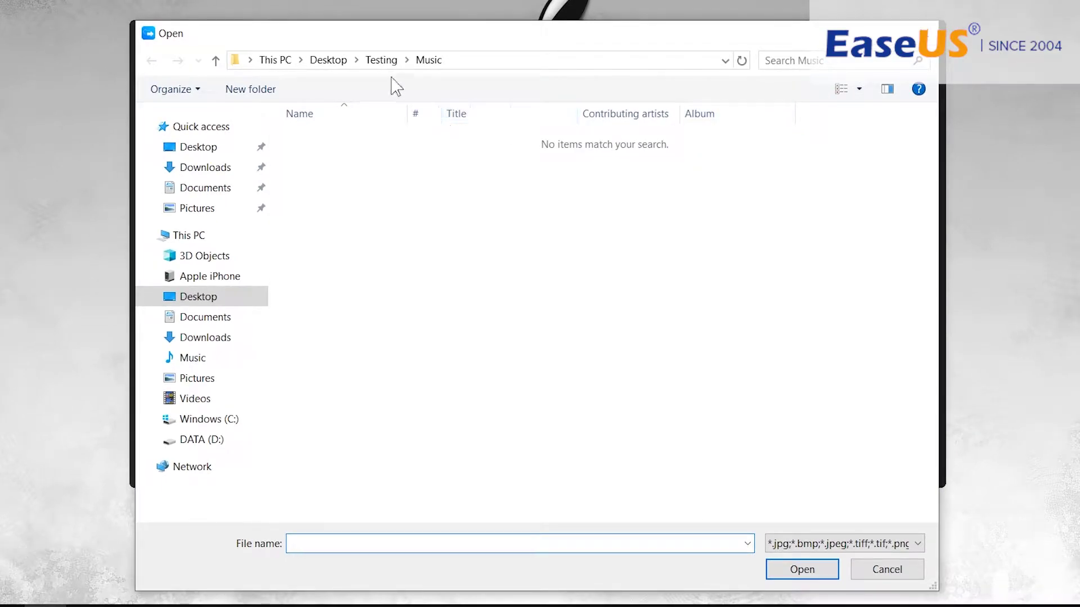
pyautogui.click(382, 66)
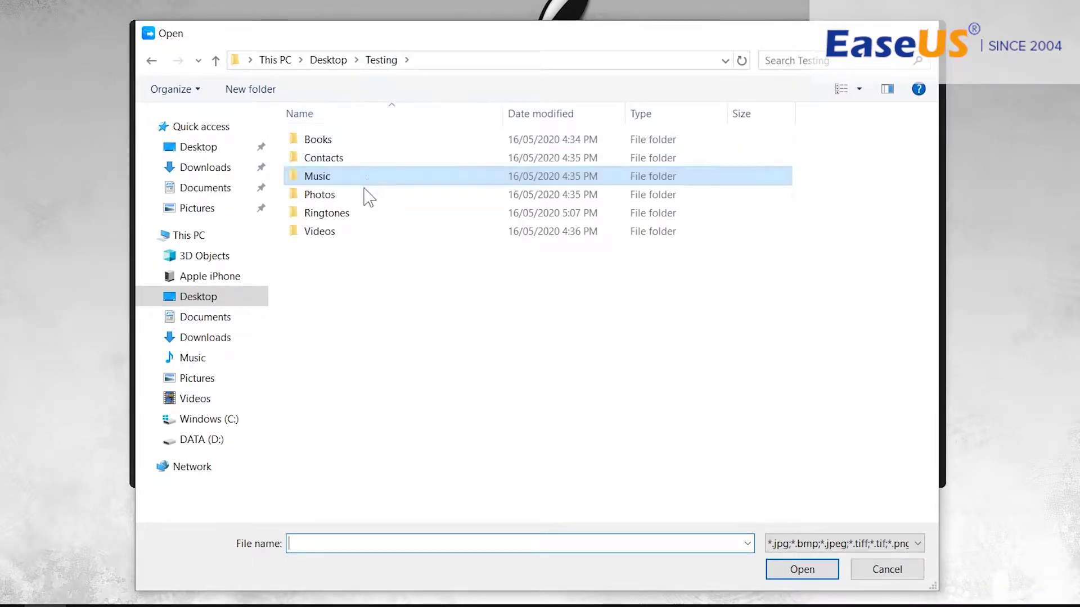
pyautogui.click(348, 258)
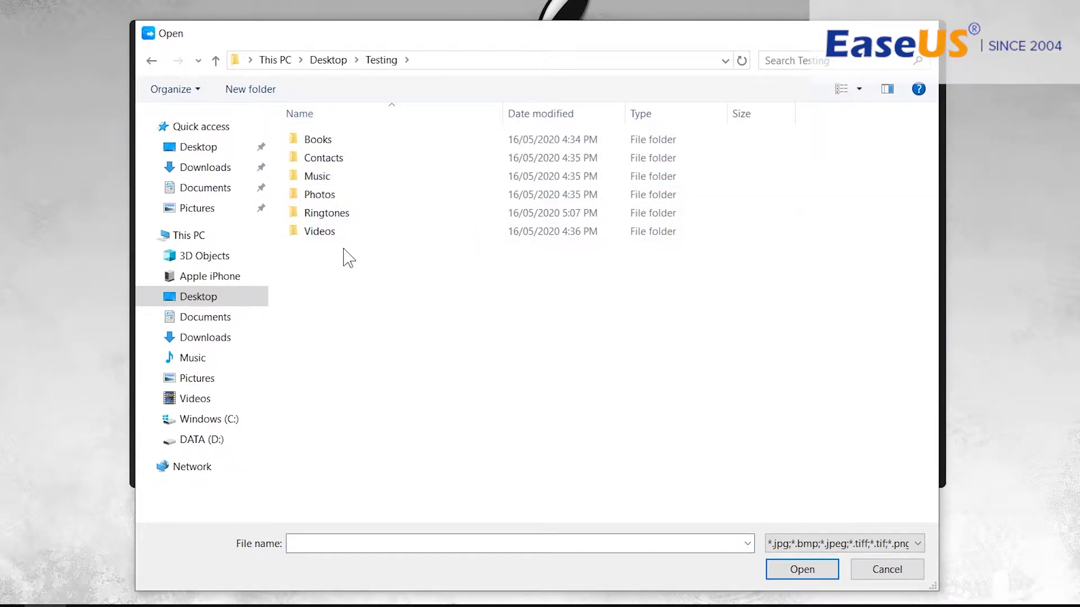
pyautogui.doubleClick(370, 195)
pyautogui.moveTo(298, 159); pyautogui.dragTo(927, 602)
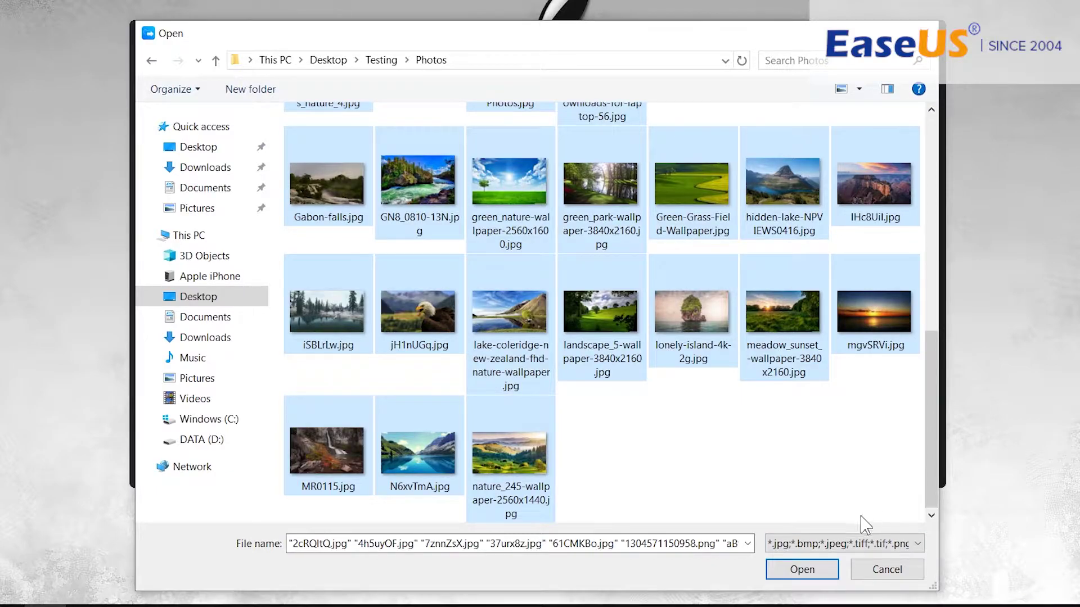
pyautogui.click(827, 567)
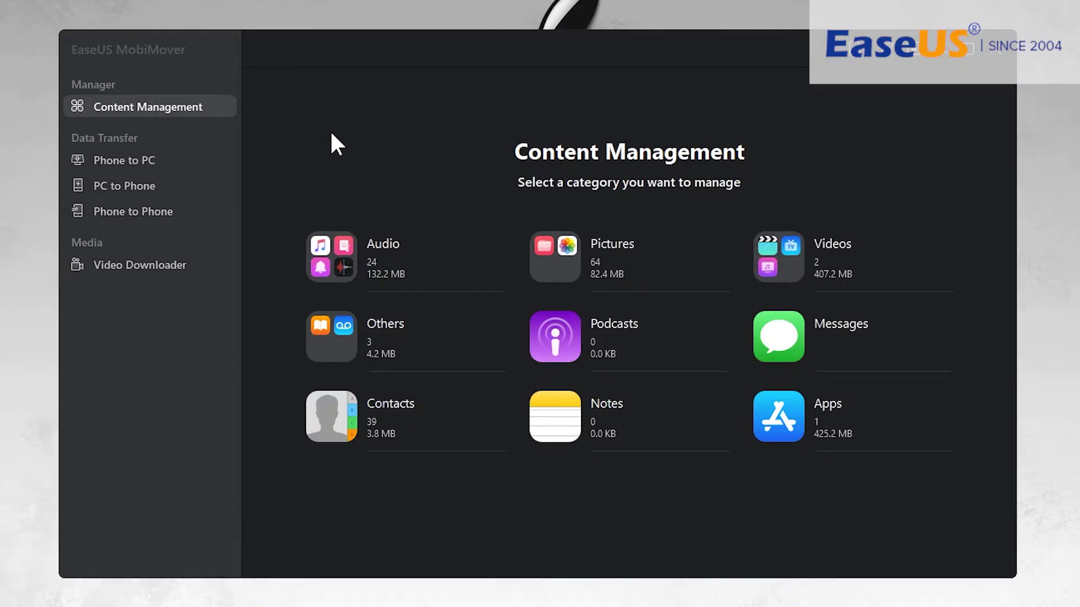
# Step: Open the iPhone's Audio > Music list and tick Trapper_Keeper, Sweet and Janji
pyautogui.click(313, 243)
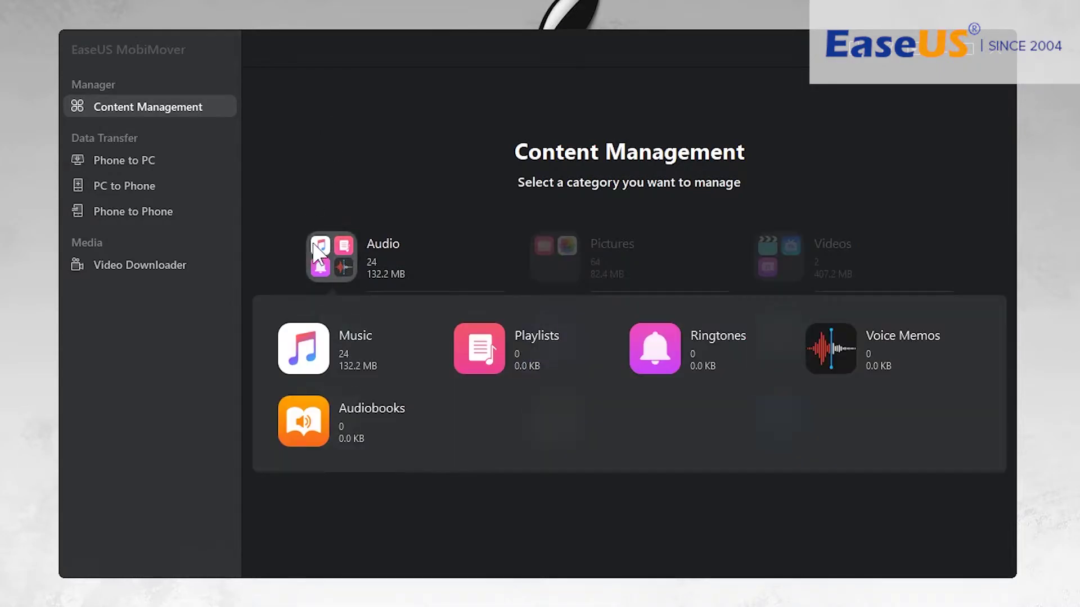
pyautogui.click(311, 355)
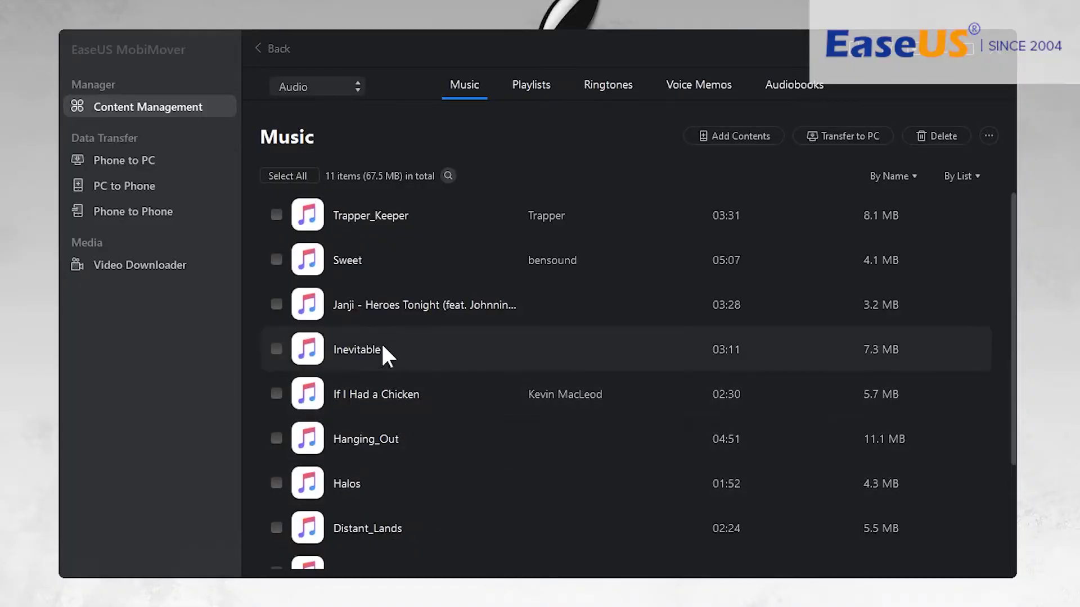
pyautogui.click(276, 215)
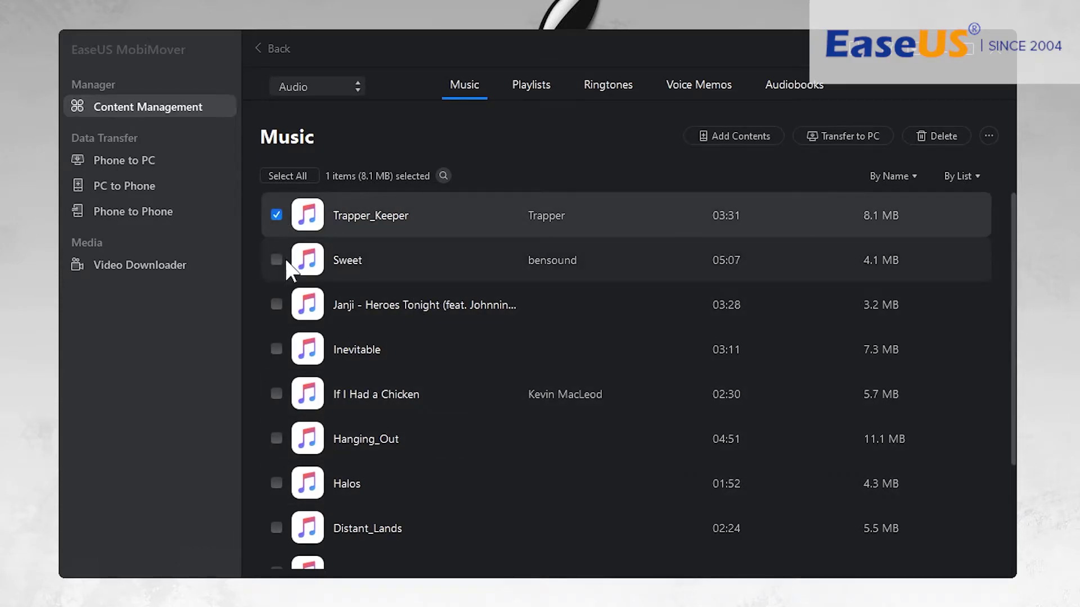
pyautogui.click(276, 259)
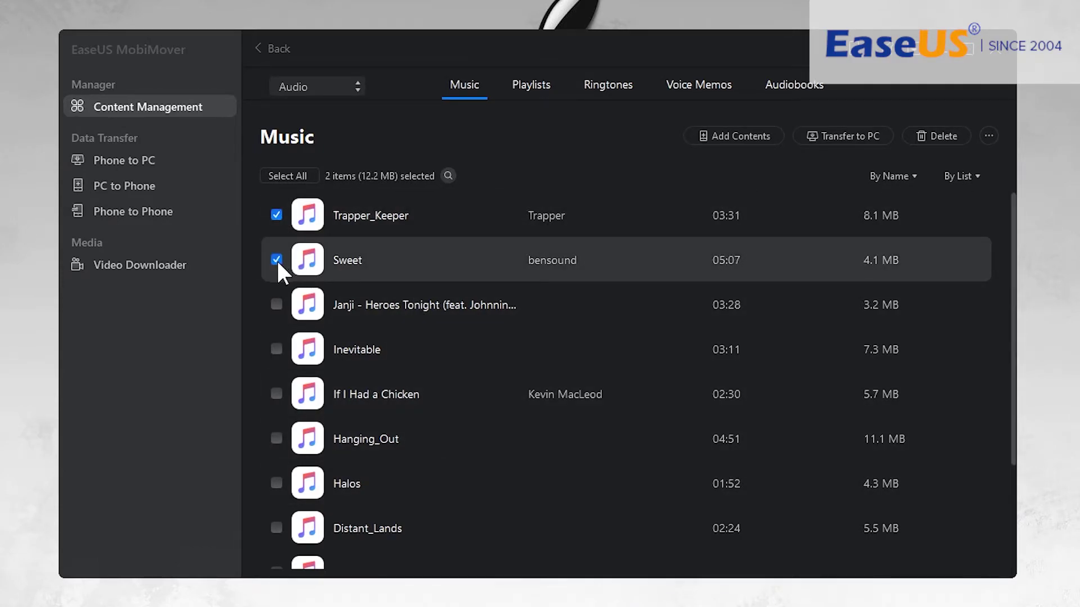
pyautogui.click(276, 305)
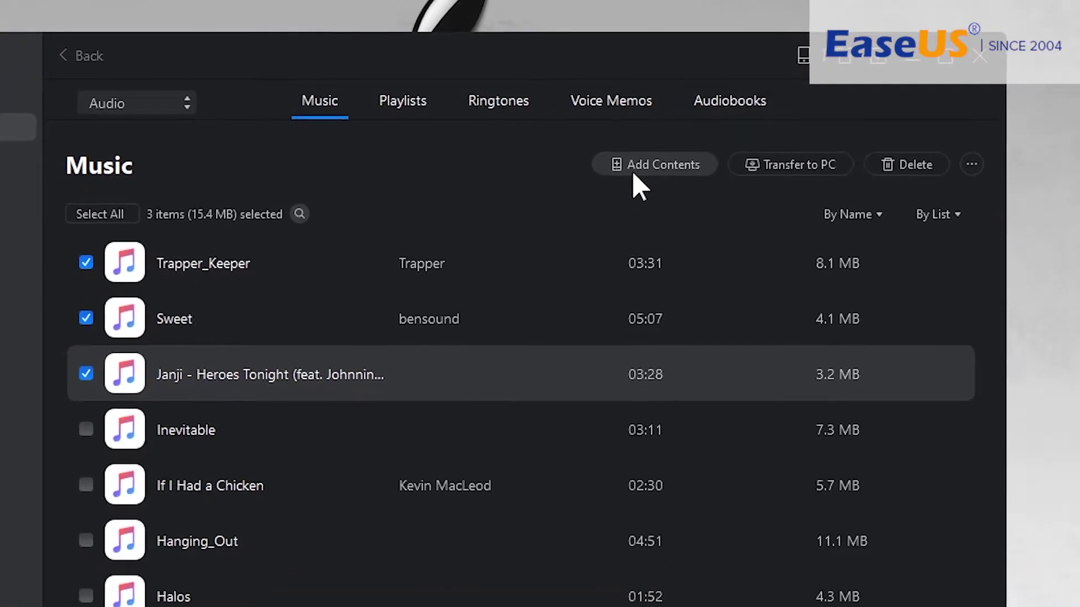
# Step: Add all the mp3 files from Testing > Music to the iPhone
pyautogui.click(618, 179)
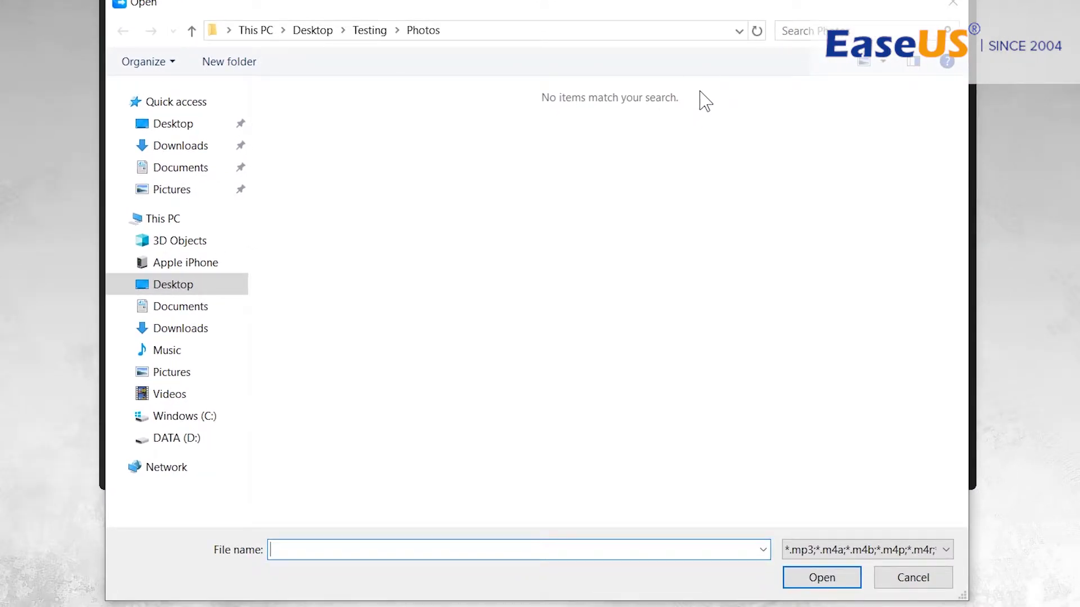
pyautogui.click(370, 31)
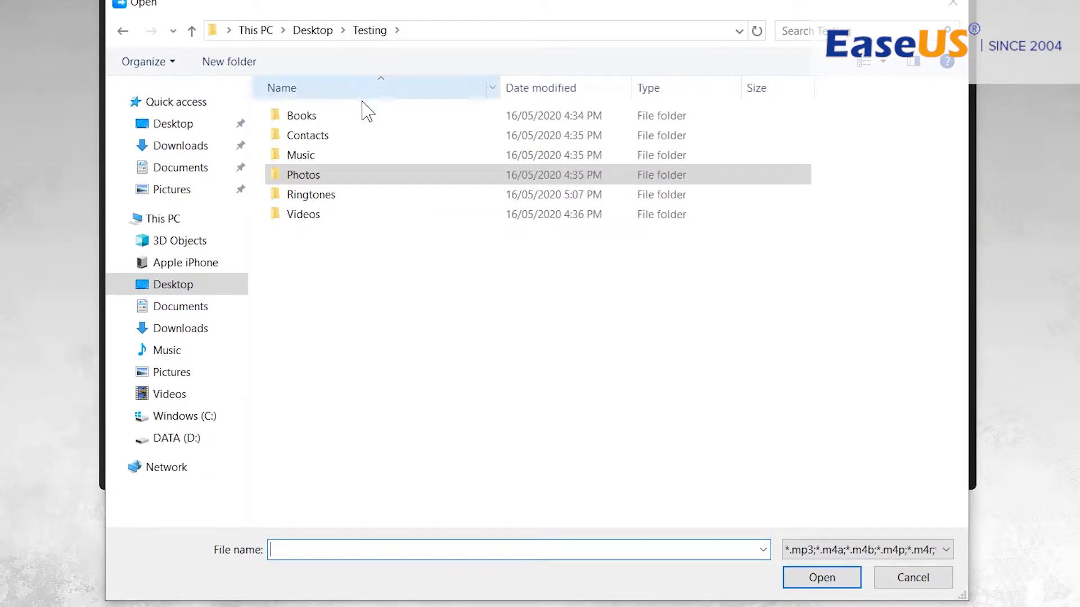
pyautogui.doubleClick(369, 160)
pyautogui.moveTo(353, 312); pyautogui.dragTo(370, 119)
pyautogui.click(838, 571)
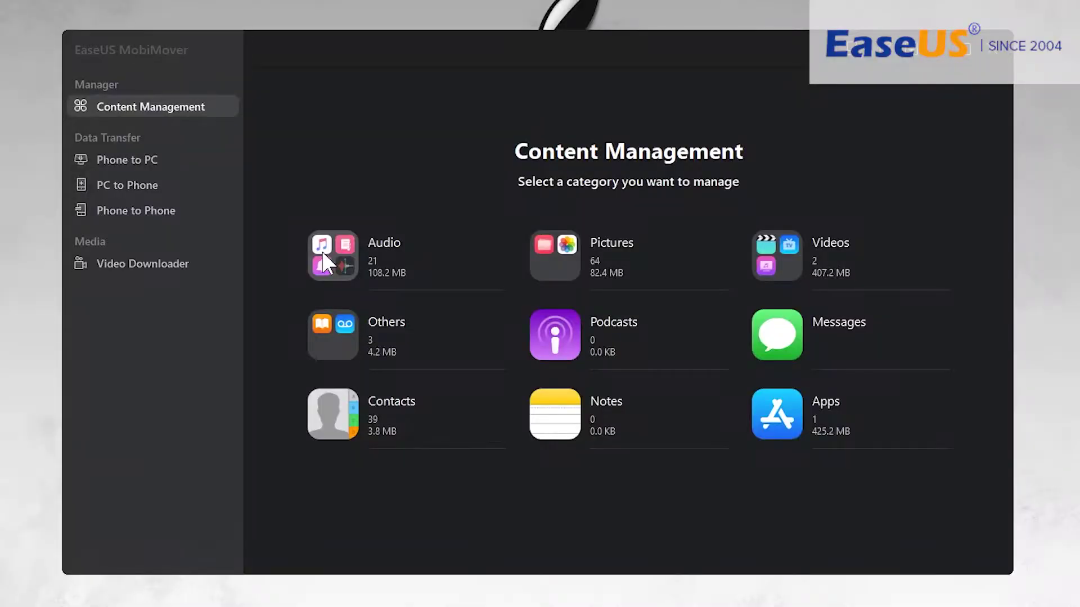
# Step: Expand the Audio category in MobiMover to show Music 21 (108.2 MB)
pyautogui.click(322, 251)
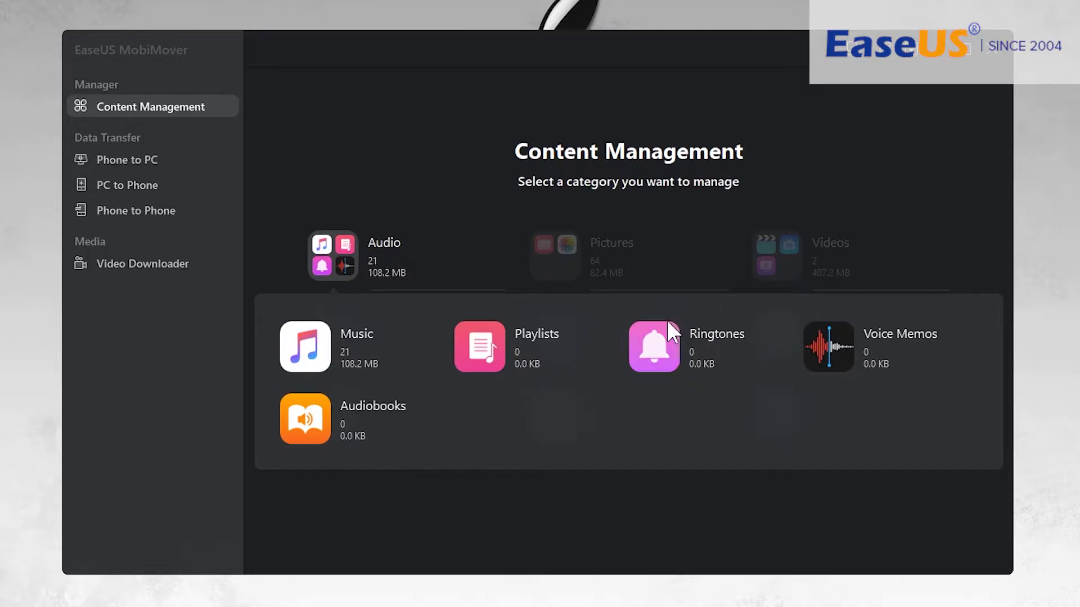
# Step: Add all eight m4a files from Testing > Ringtones to the iPhone's Ringtones list
pyautogui.click(652, 346)
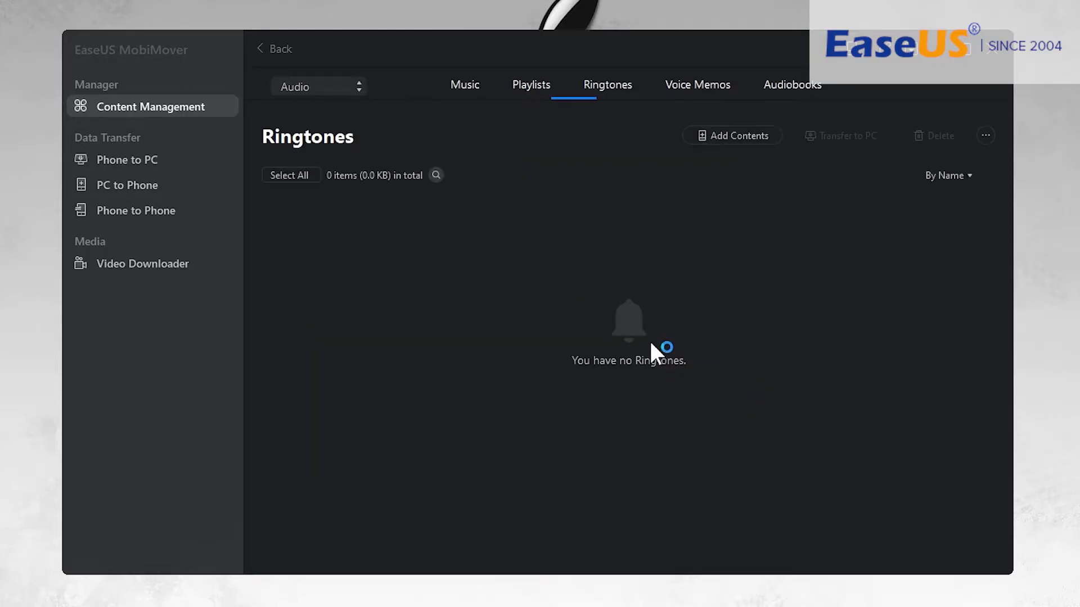
pyautogui.click(738, 138)
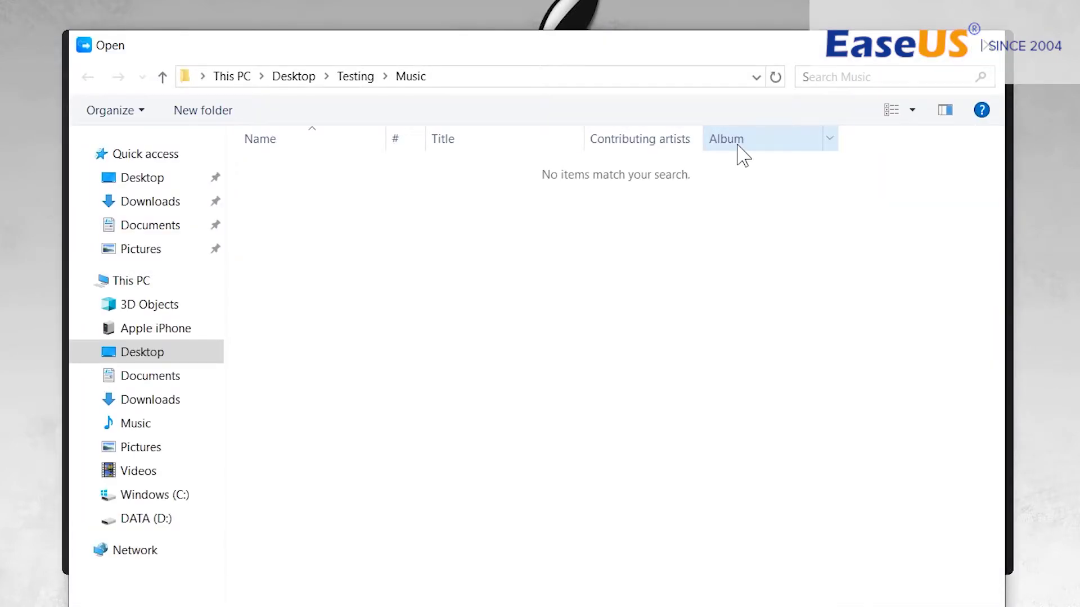
pyautogui.click(353, 77)
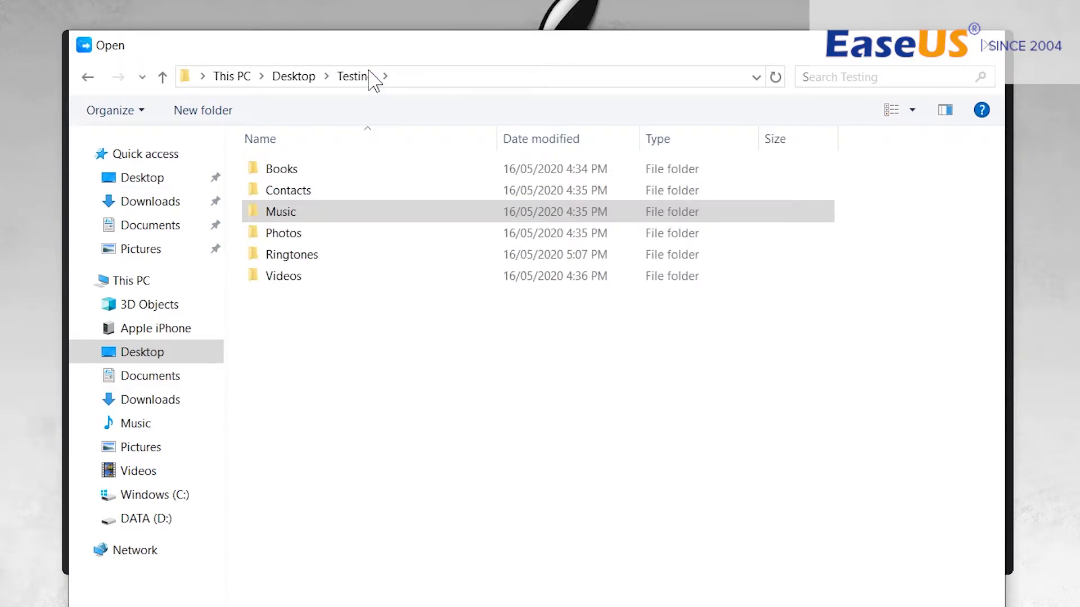
pyautogui.doubleClick(324, 259)
pyautogui.moveTo(321, 332); pyautogui.dragTo(322, 165)
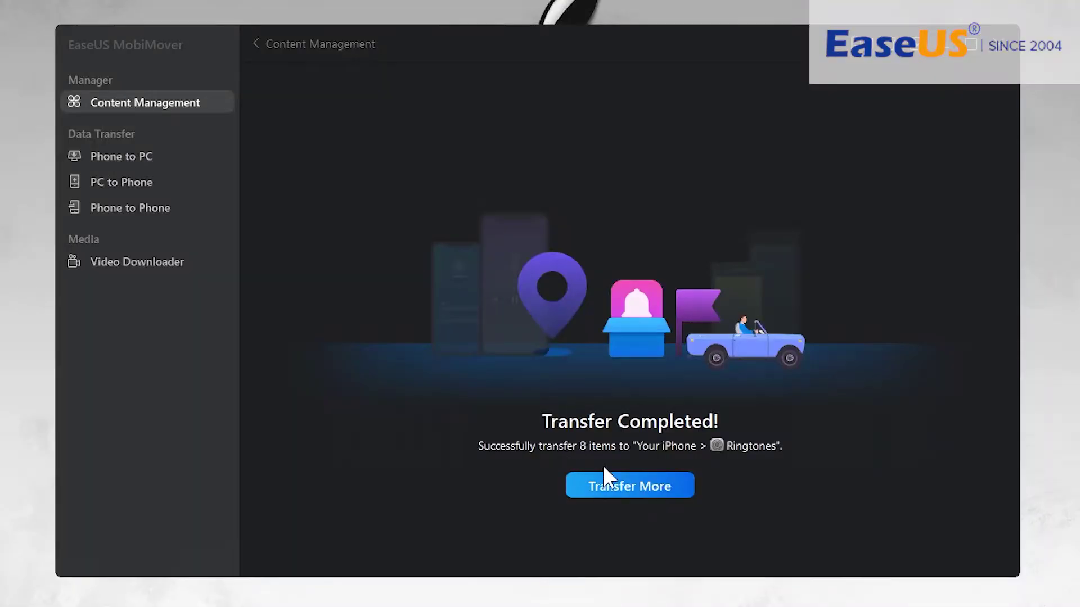
# Step: Review the eight transferred ringtones, then return to the categories and expand the Audio subcategories
pyautogui.click(605, 477)
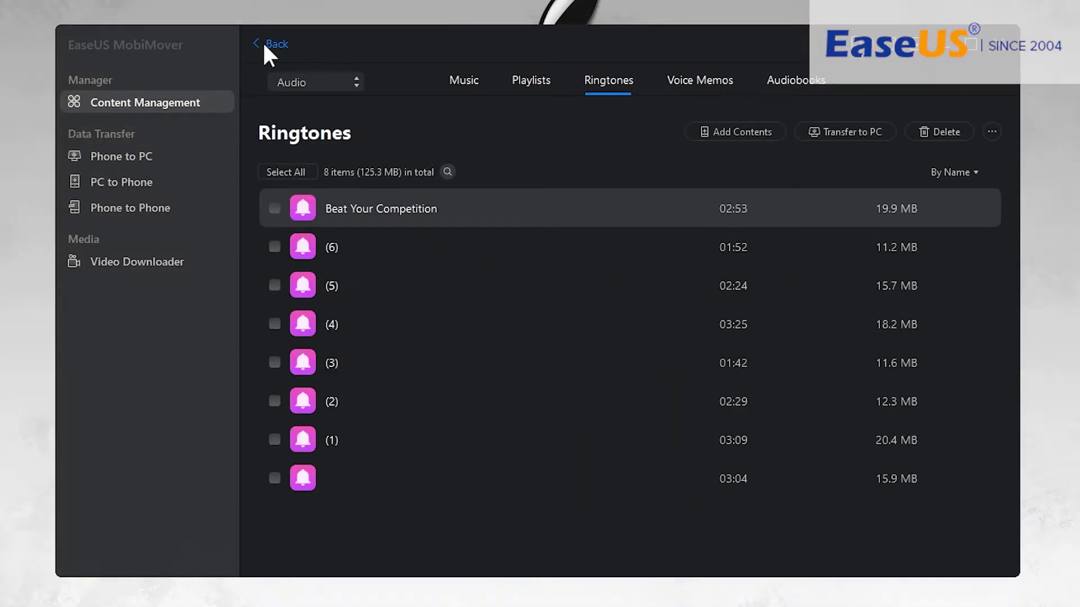
pyautogui.click(271, 44)
pyautogui.click(342, 230)
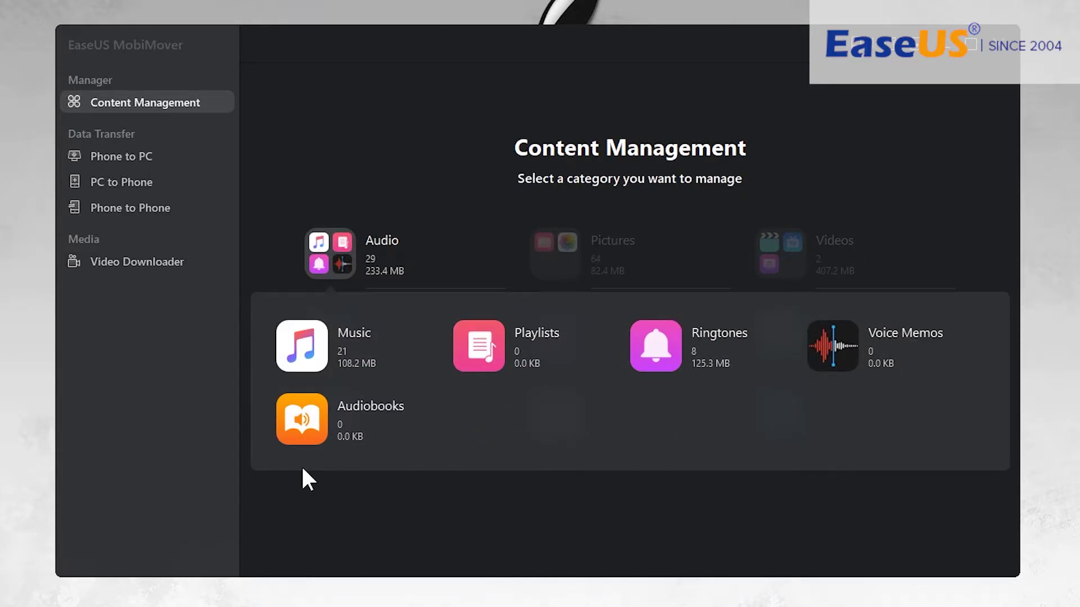
# Step: Collapse Audio, expand the Videos category and open the iPhone's Movies list
pyautogui.click(321, 495)
pyautogui.click(778, 250)
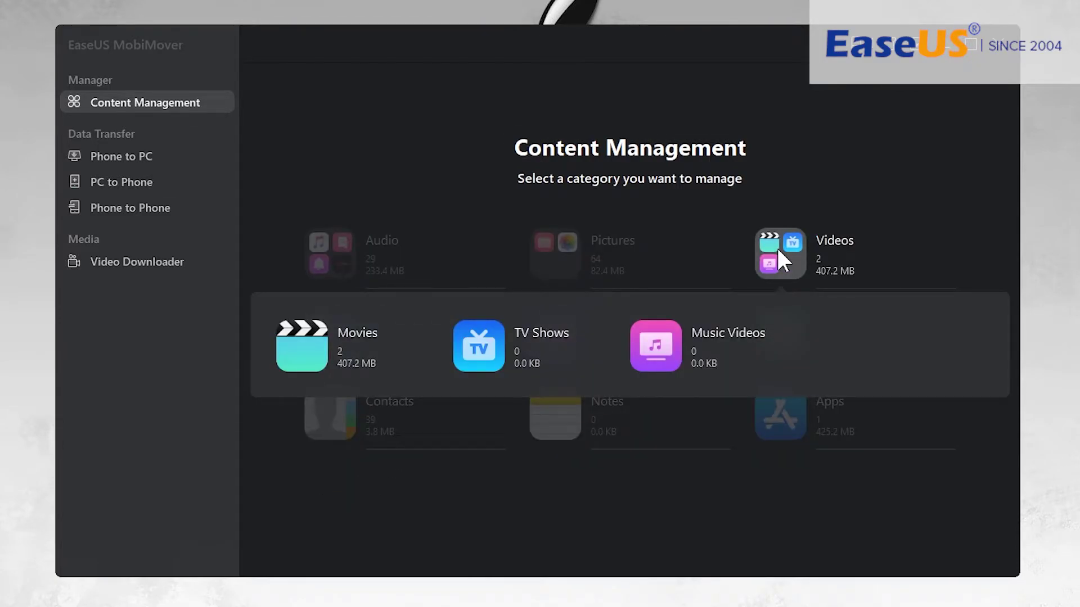
pyautogui.click(308, 347)
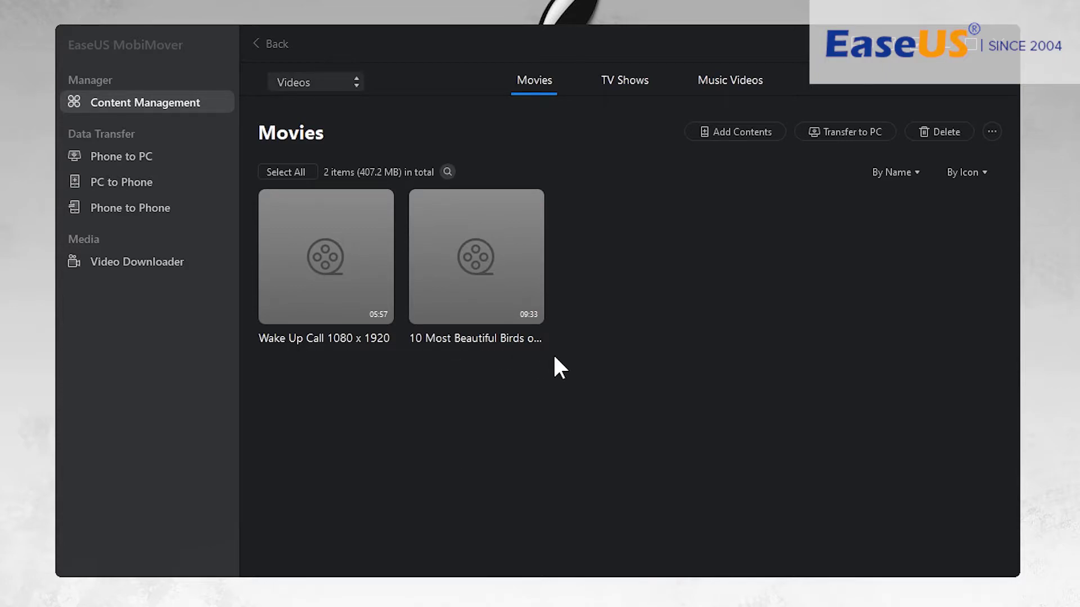
# Step: Select both movies, the birds video and Wake Up Call, then start adding videos from the PC
pyautogui.moveTo(318, 252)
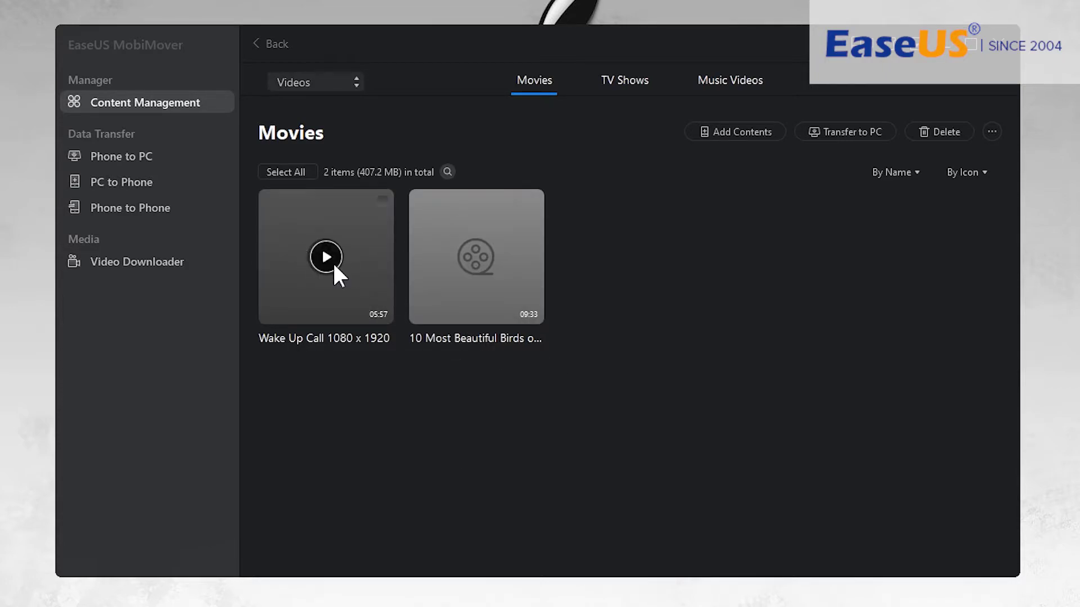
pyautogui.click(482, 309)
pyautogui.click(373, 260)
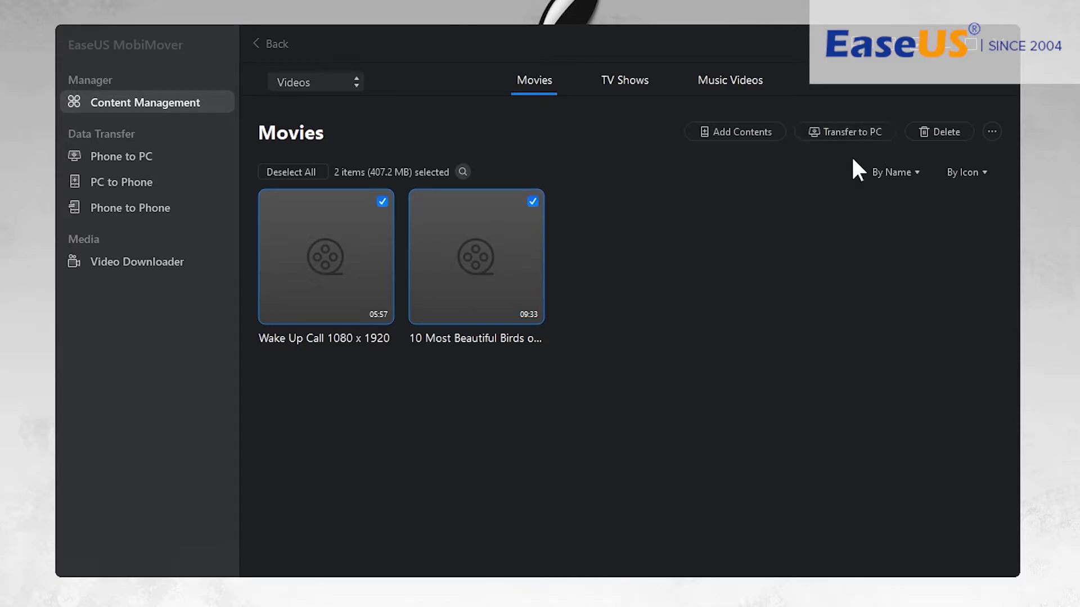
pyautogui.click(730, 138)
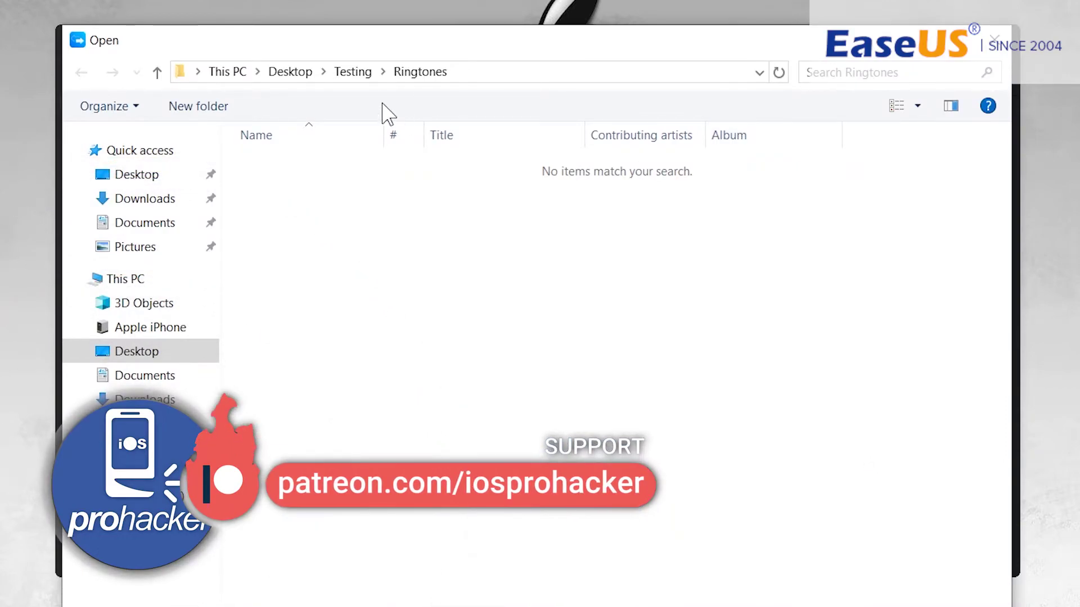
# Step: Transfer all four video files from the Testing > Videos folder to the iPhone
pyautogui.click(355, 73)
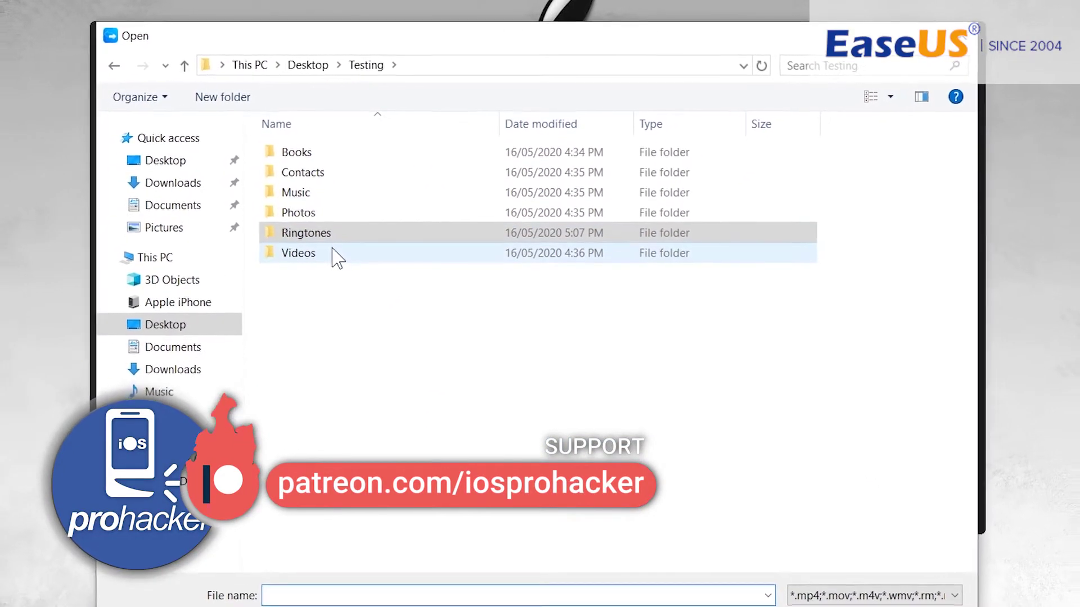
pyautogui.click(332, 262)
pyautogui.doubleClick(349, 235)
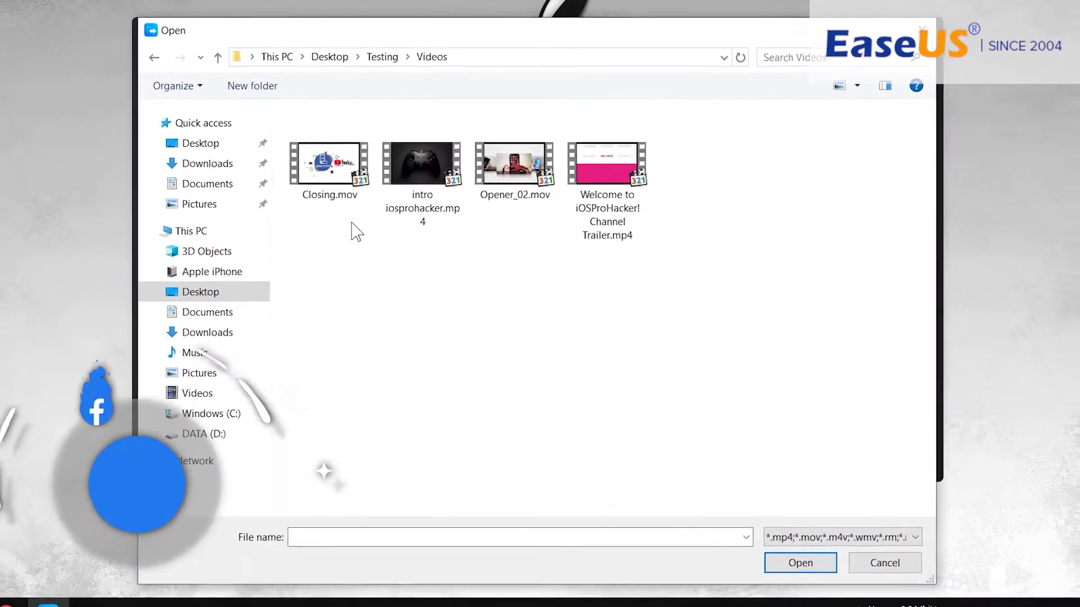
pyautogui.moveTo(308, 232); pyautogui.dragTo(601, 165)
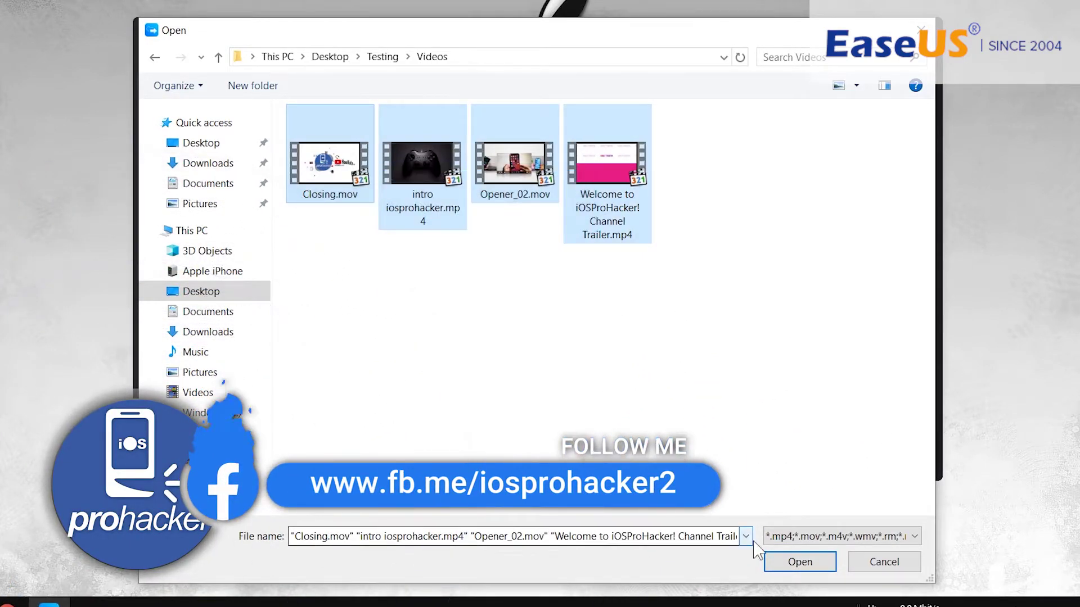
pyautogui.click(779, 563)
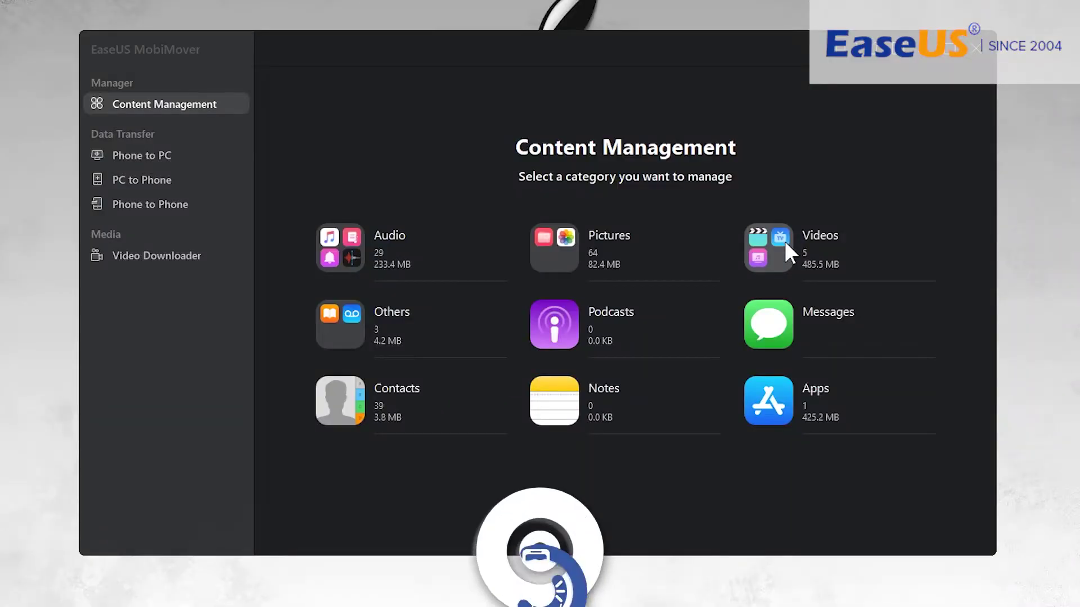
pyautogui.moveTo(785, 241)
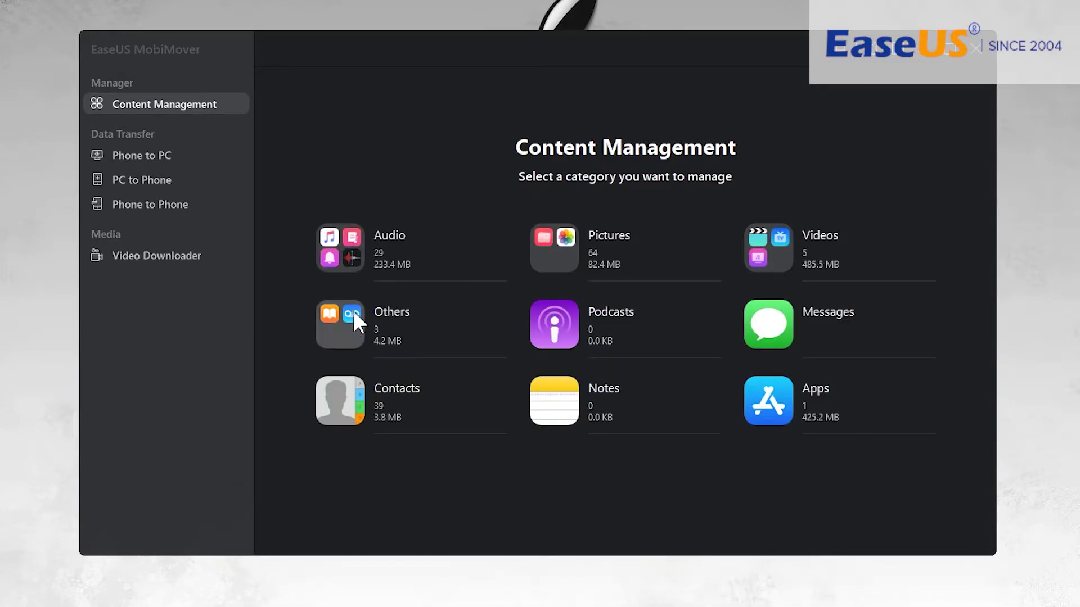
pyautogui.moveTo(346, 314)
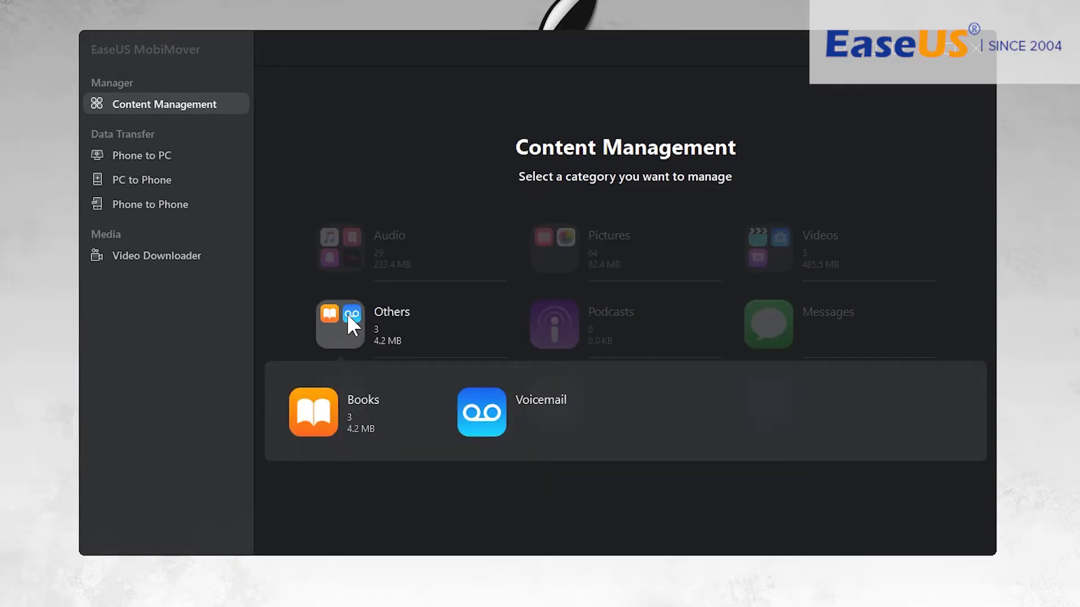
# Step: In the Books list, tick all three books and bring up the file picker for adding books
pyautogui.click(334, 402)
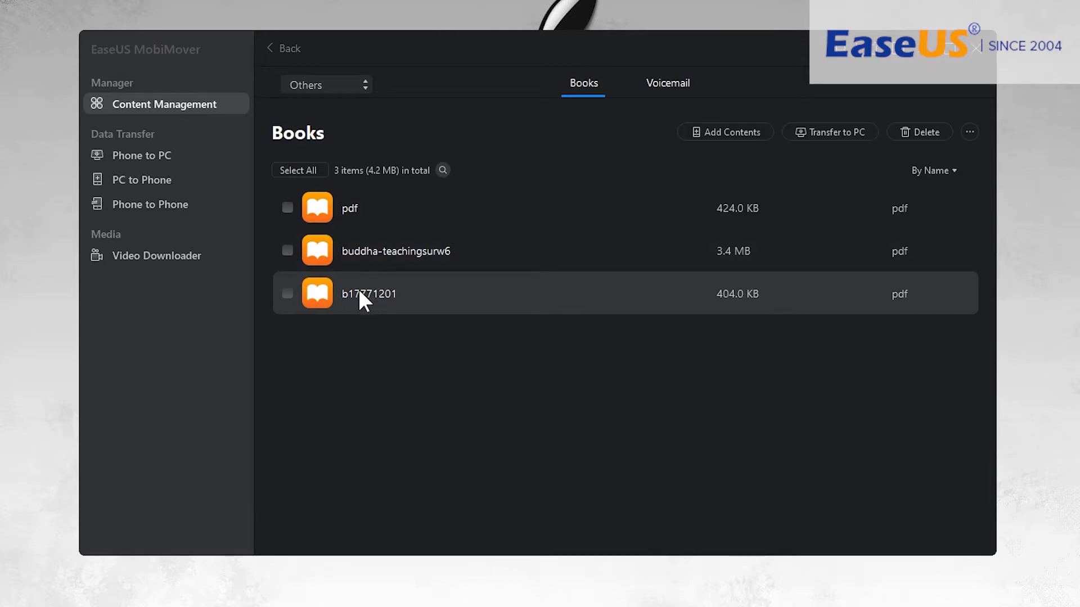
pyautogui.click(287, 207)
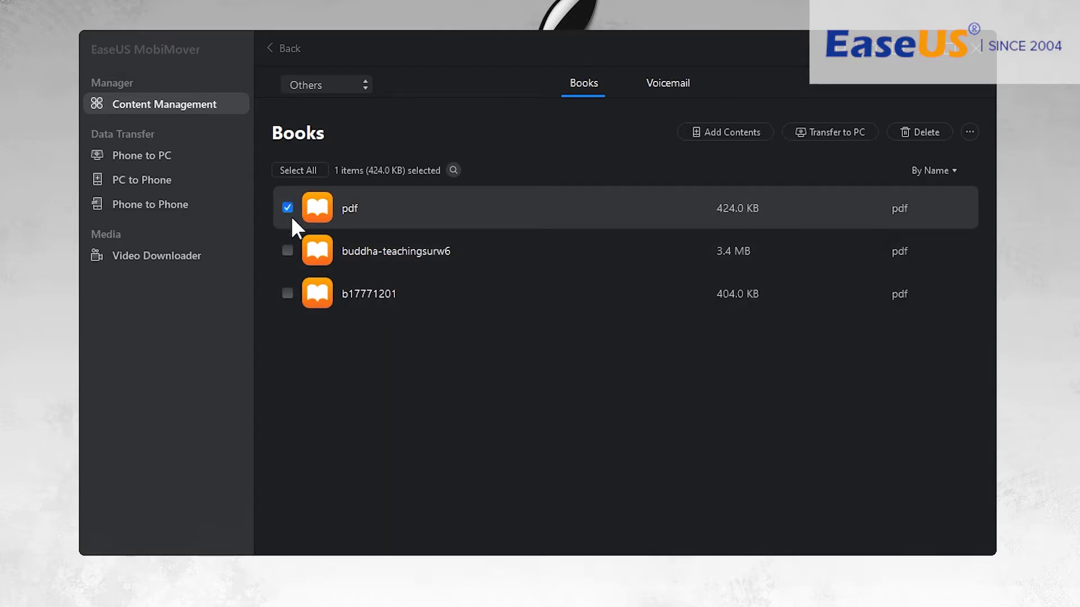
pyautogui.click(287, 250)
pyautogui.click(288, 293)
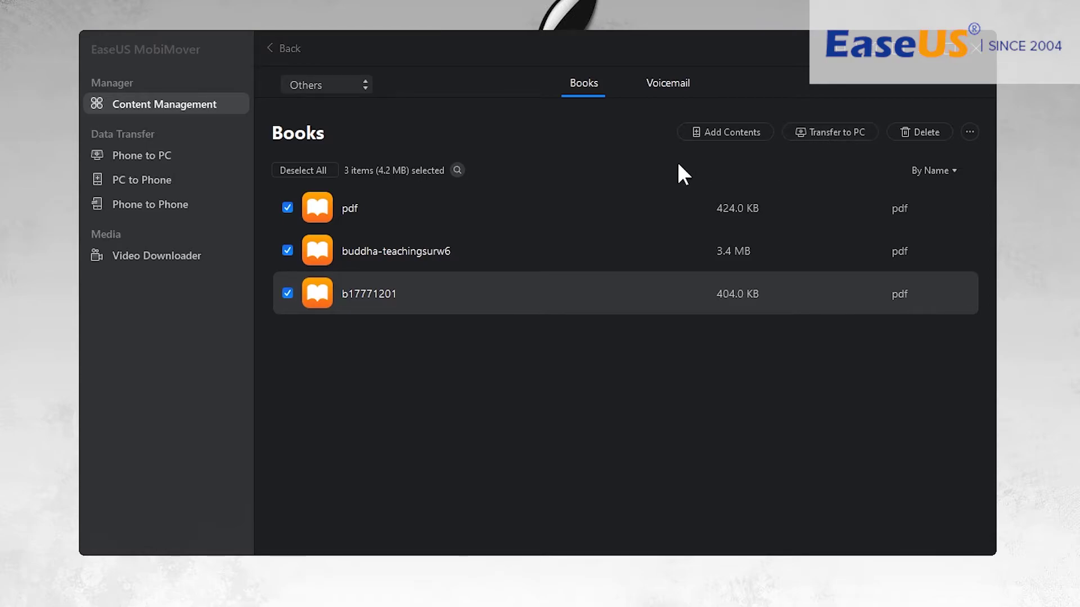
pyautogui.click(696, 133)
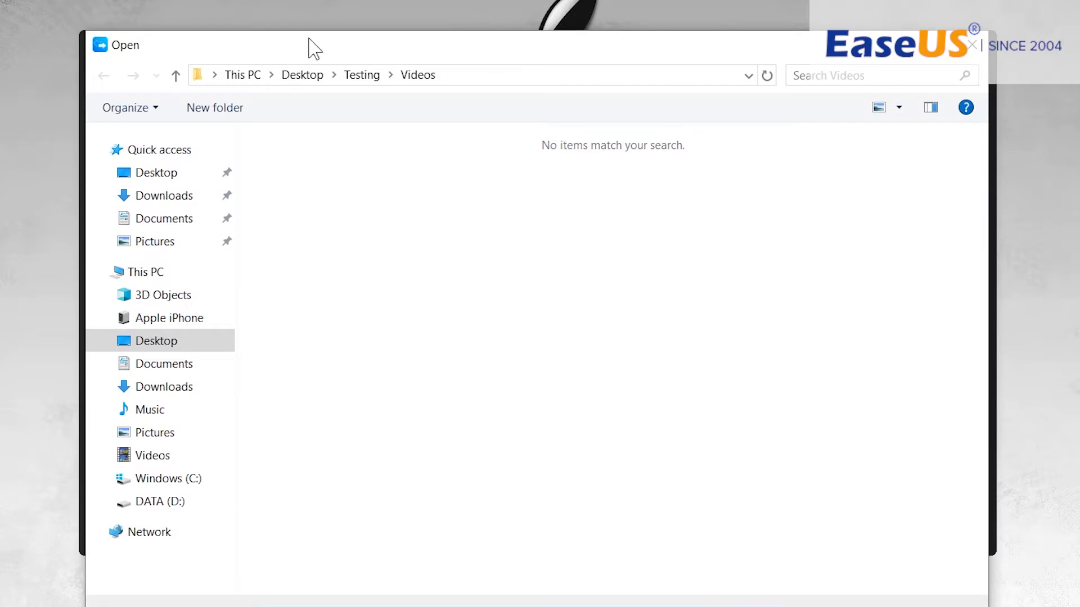
# Step: Transfer the five iOSPROHACKER PDFs from Testing > Books to the iPhone
pyautogui.click(356, 73)
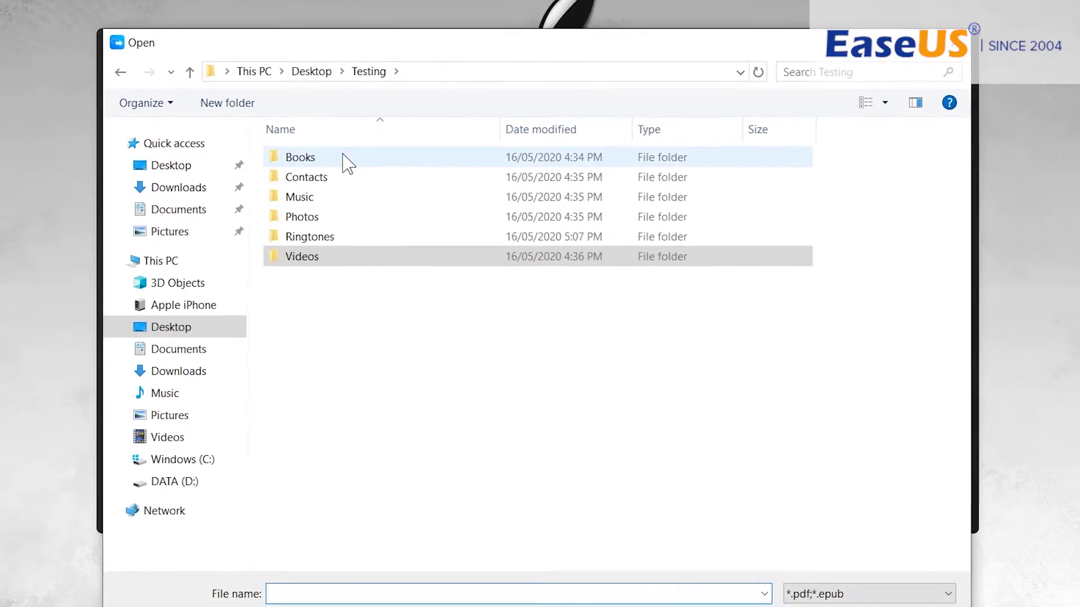
pyautogui.doubleClick(337, 166)
pyautogui.moveTo(340, 237); pyautogui.dragTo(357, 141)
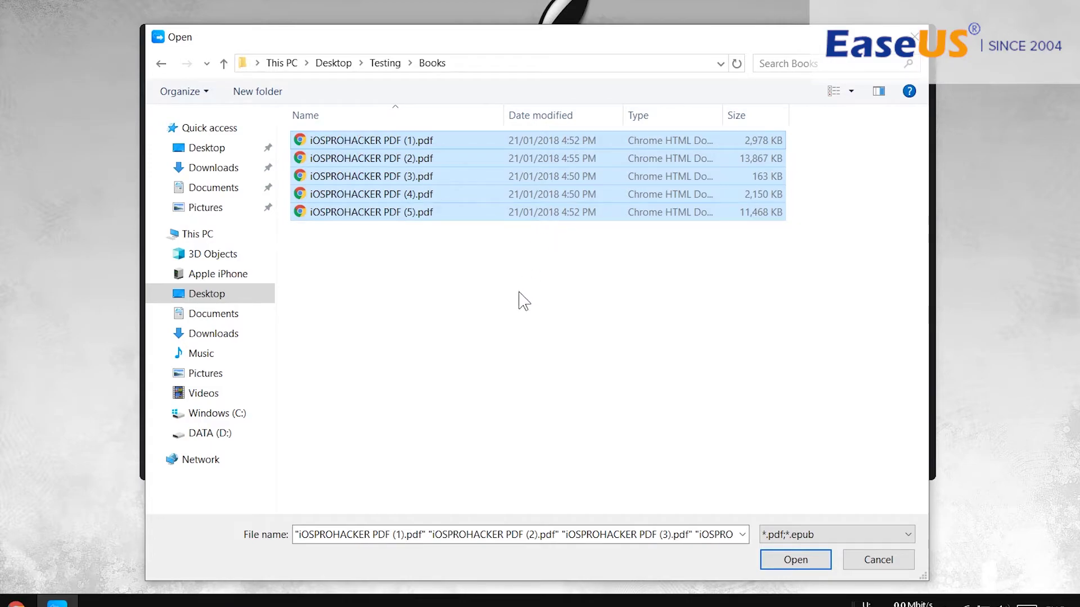
pyautogui.click(792, 565)
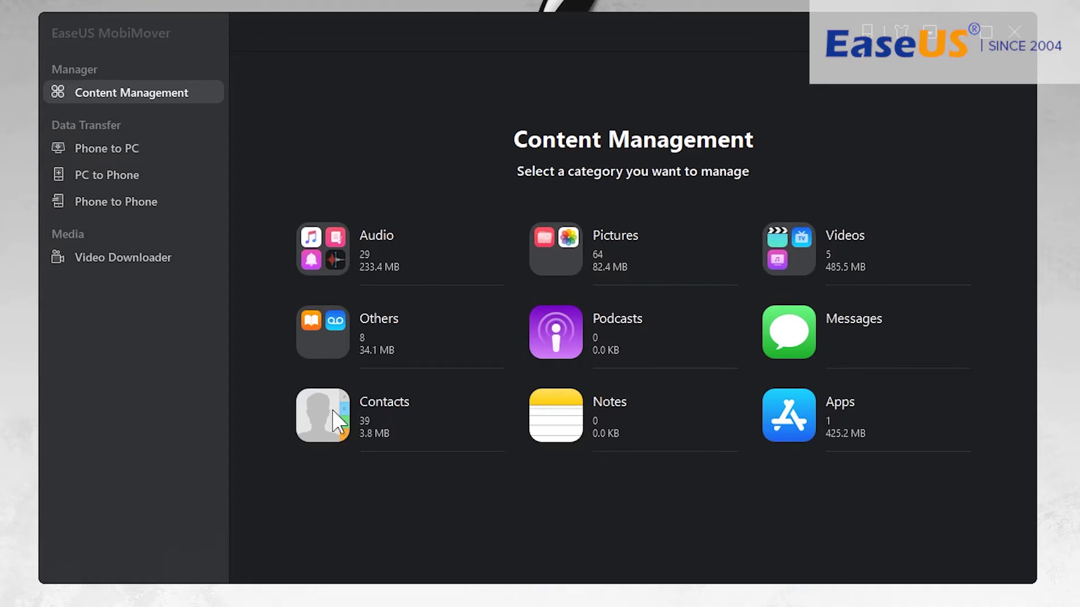
pyautogui.click(332, 410)
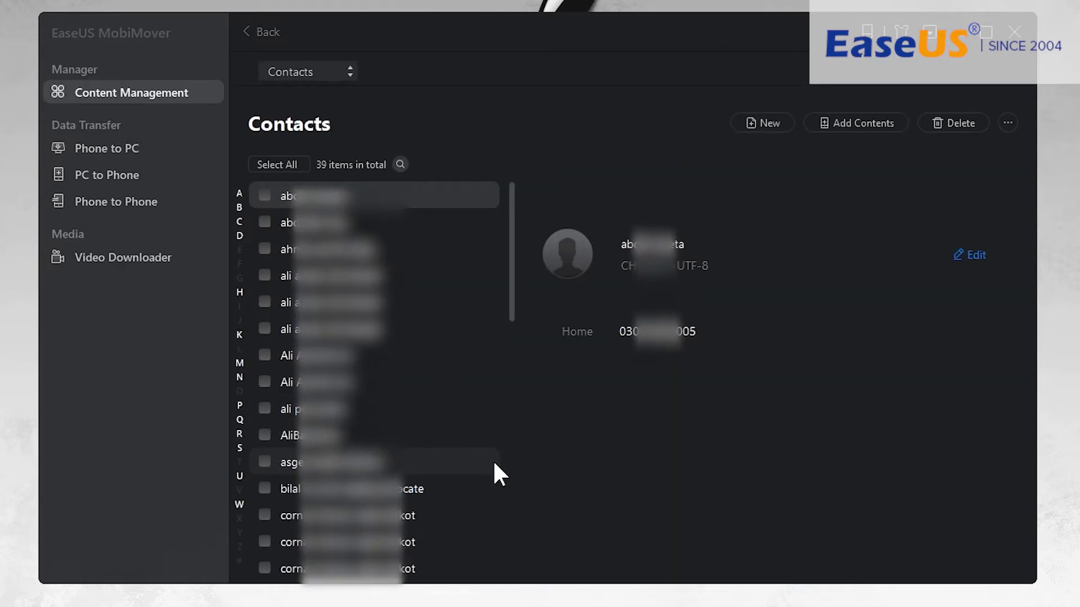
pyautogui.click(289, 168)
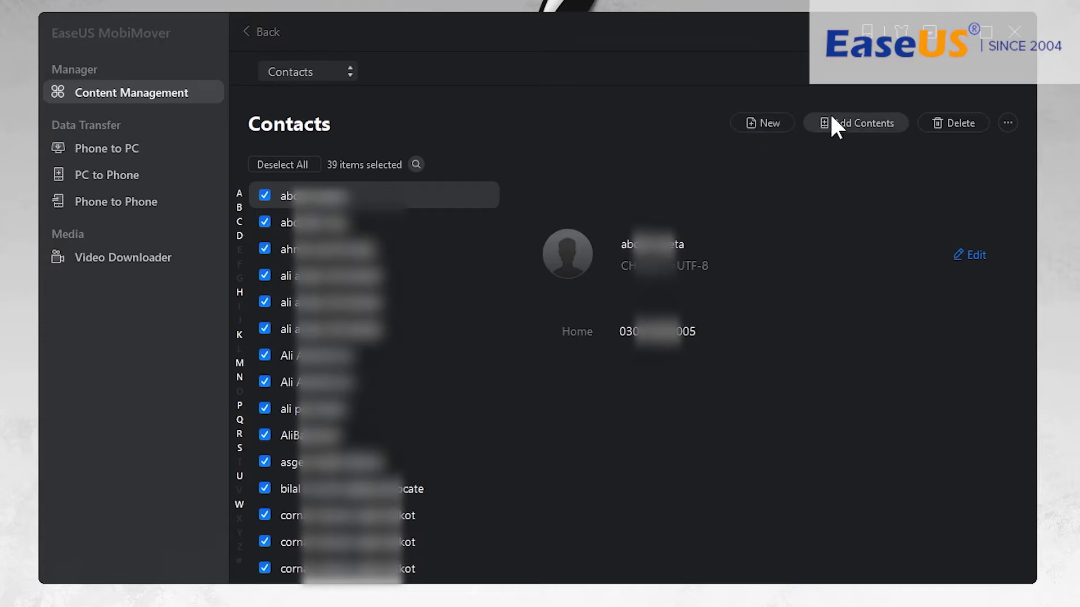
pyautogui.click(1007, 124)
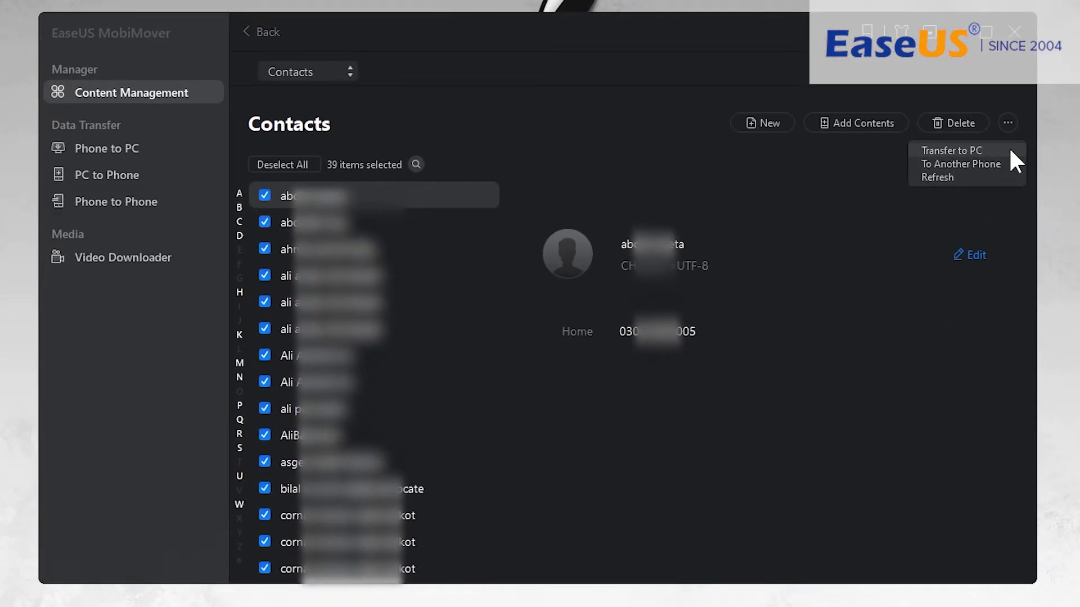
pyautogui.click(1008, 149)
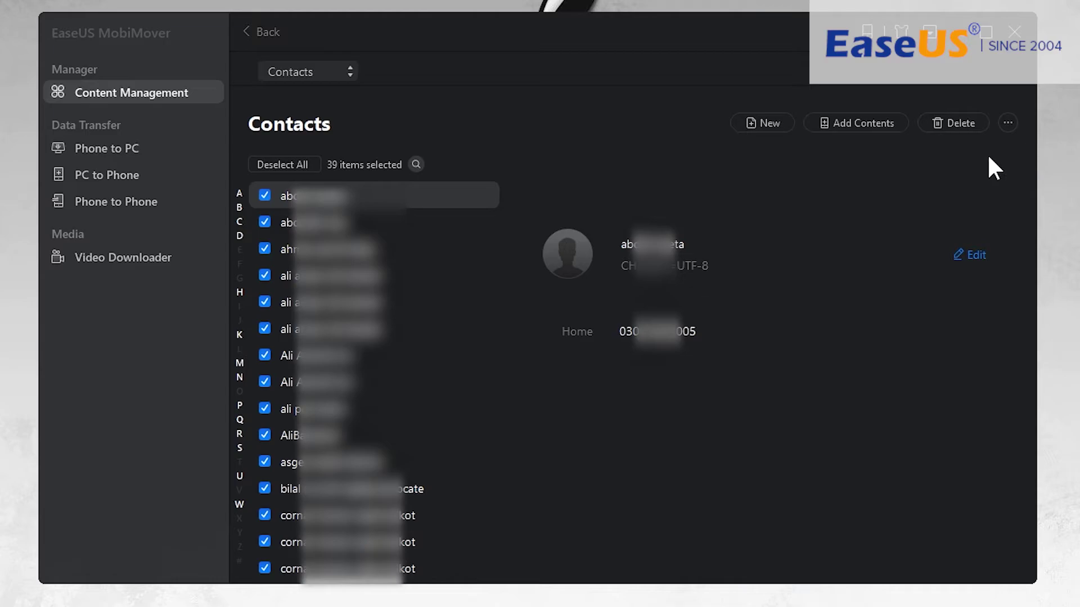
pyautogui.click(838, 125)
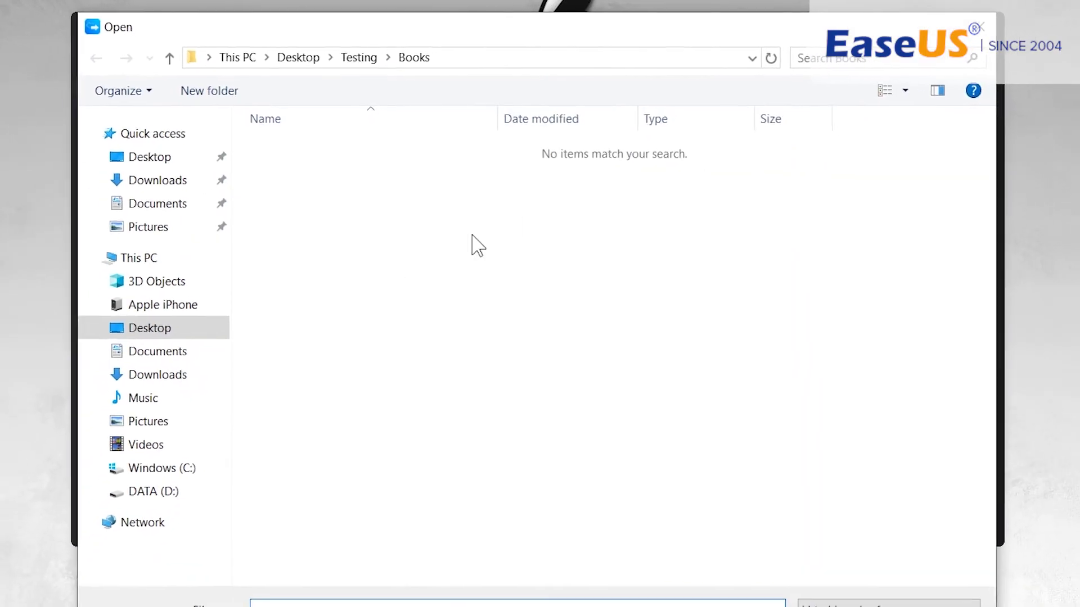
pyautogui.click(367, 55)
pyautogui.doubleClick(350, 162)
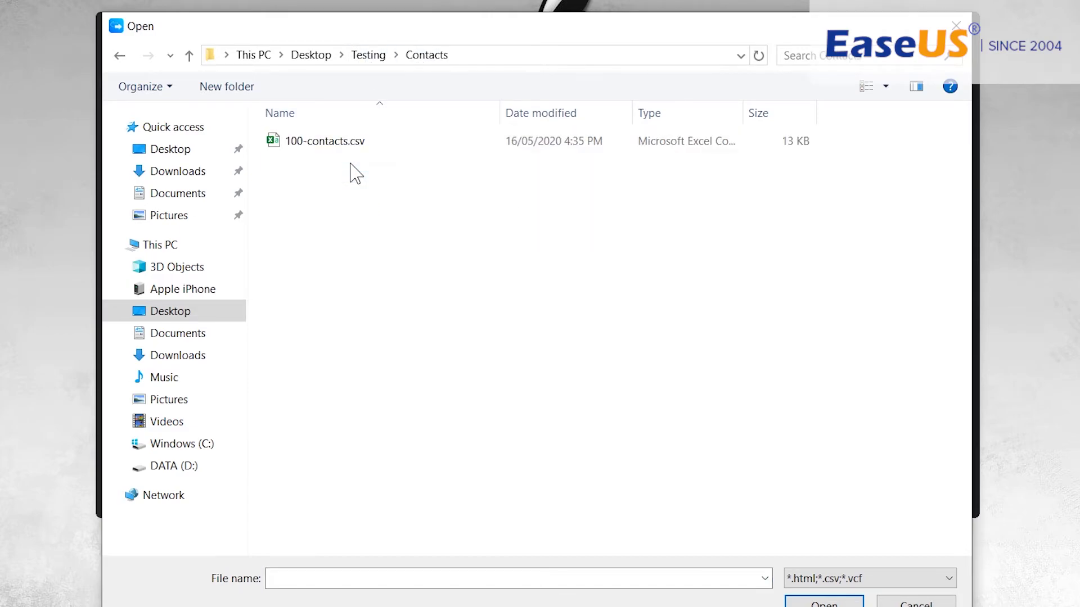
pyautogui.doubleClick(343, 142)
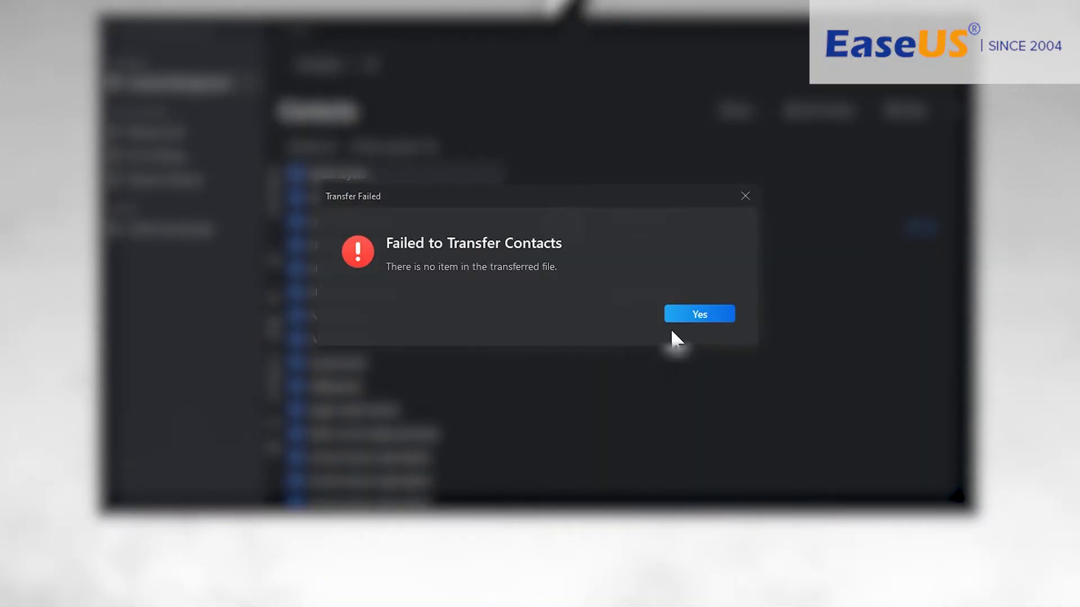
pyautogui.click(699, 314)
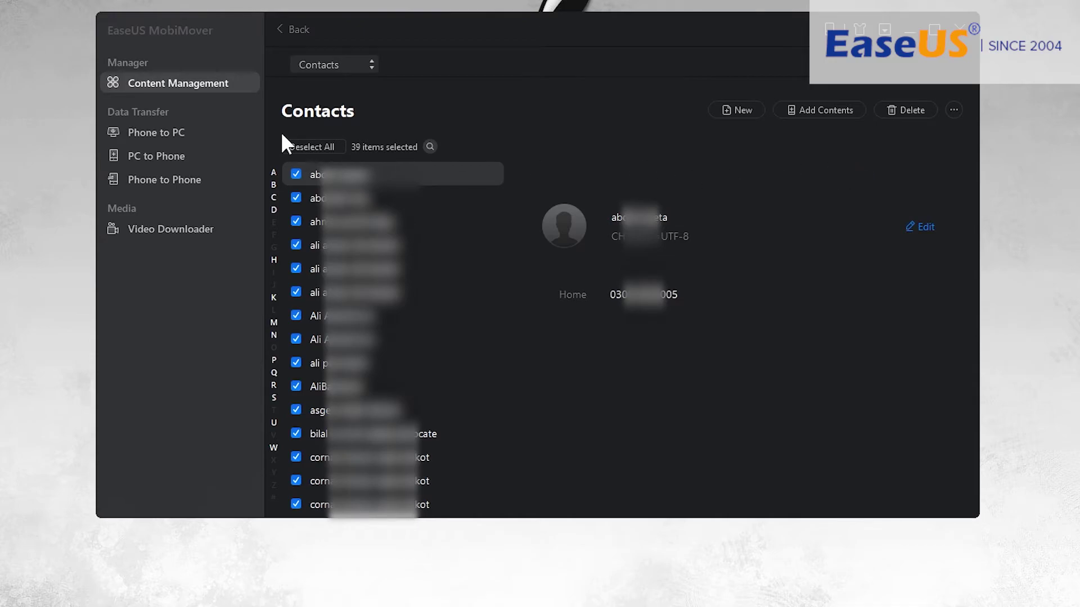
pyautogui.click(280, 31)
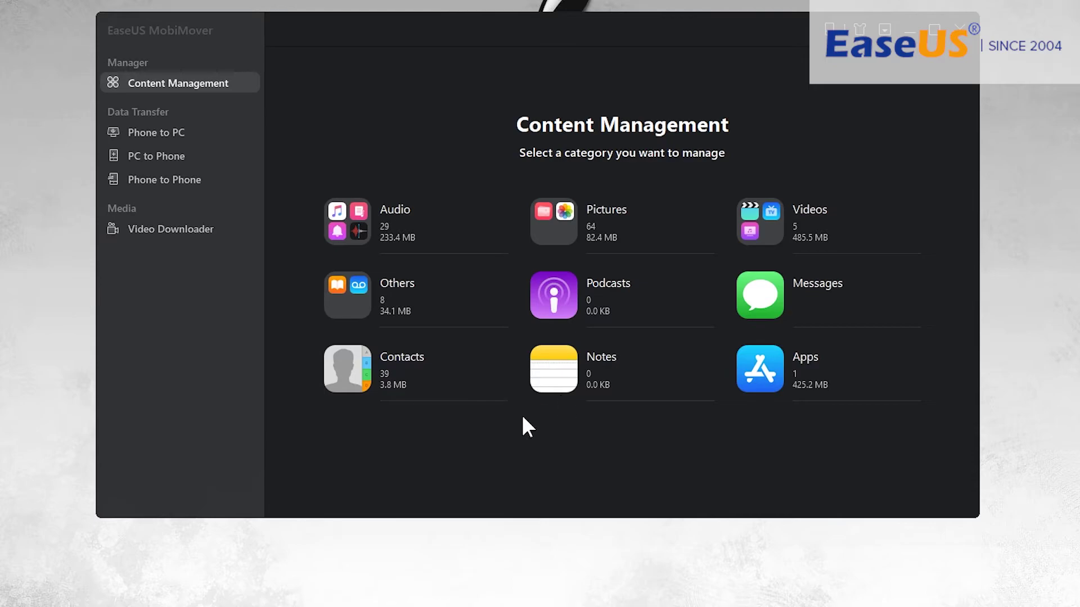
pyautogui.click(760, 389)
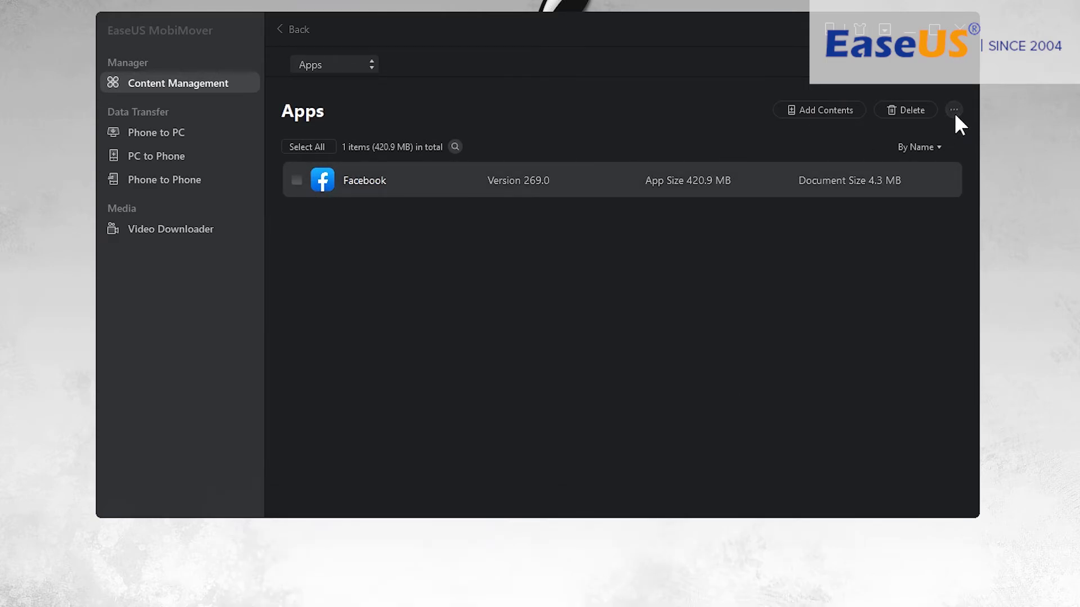
pyautogui.click(296, 180)
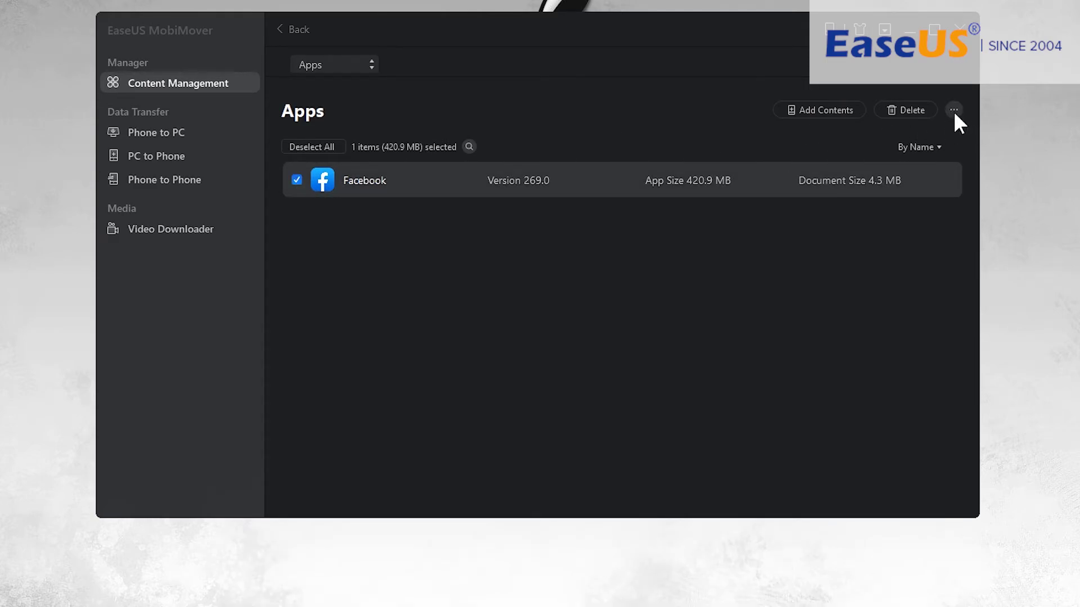
pyautogui.click(817, 111)
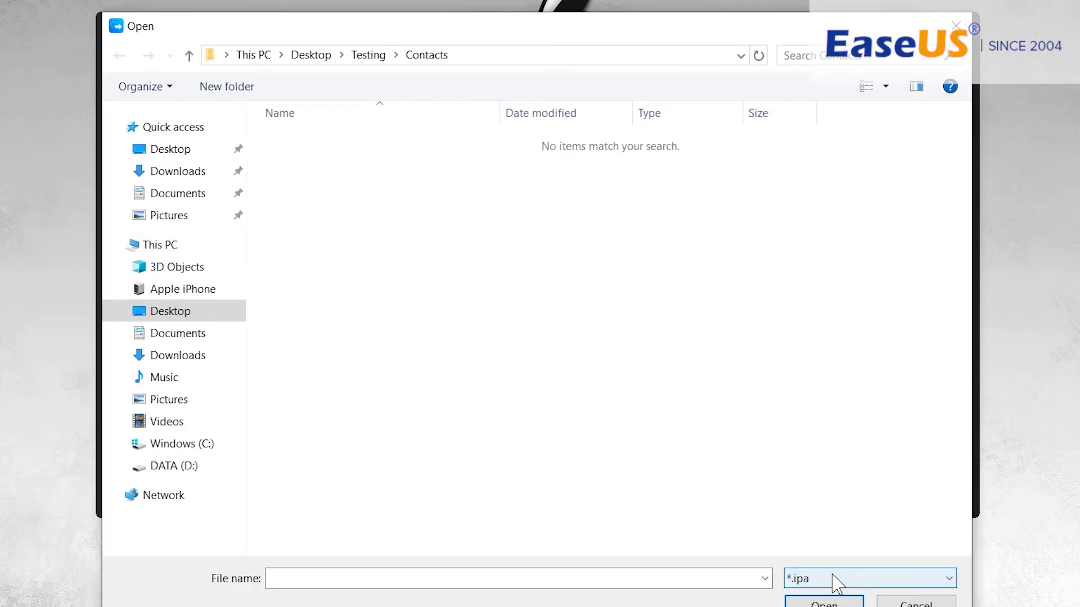
pyautogui.click(912, 600)
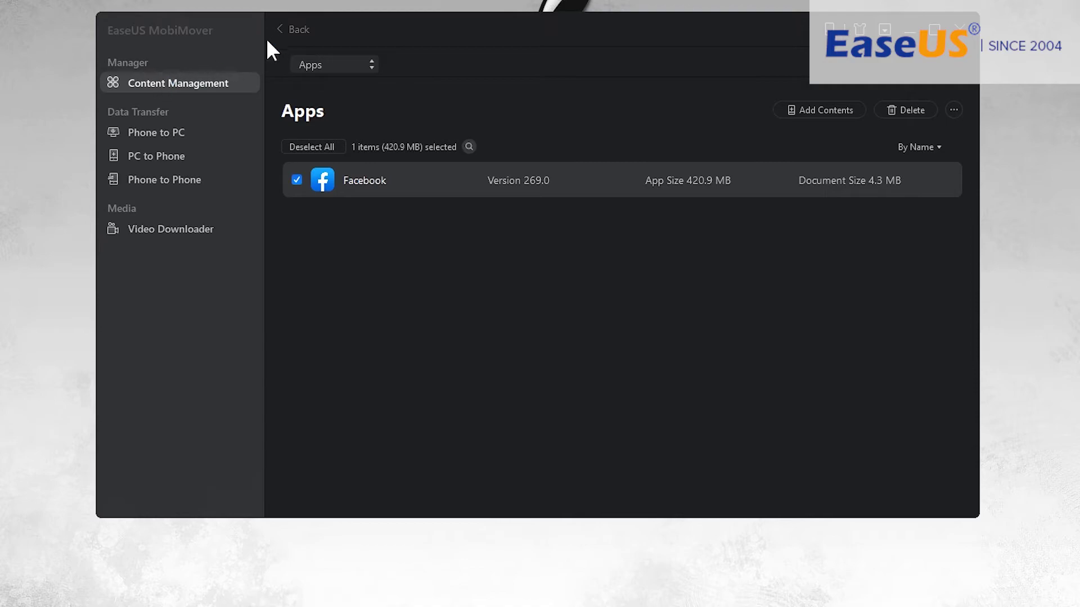
pyautogui.click(294, 30)
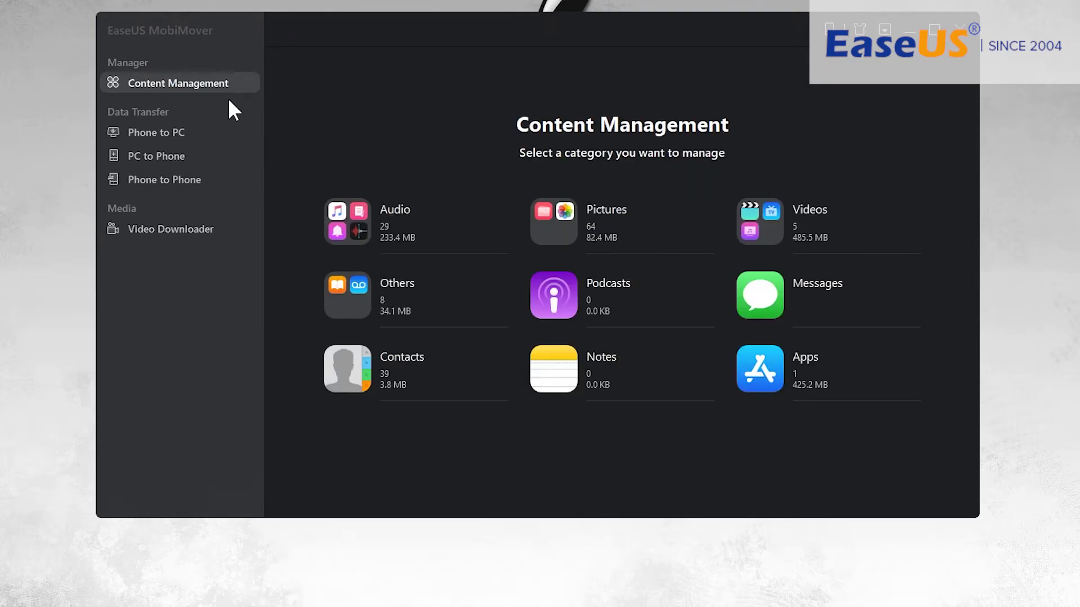
pyautogui.click(168, 131)
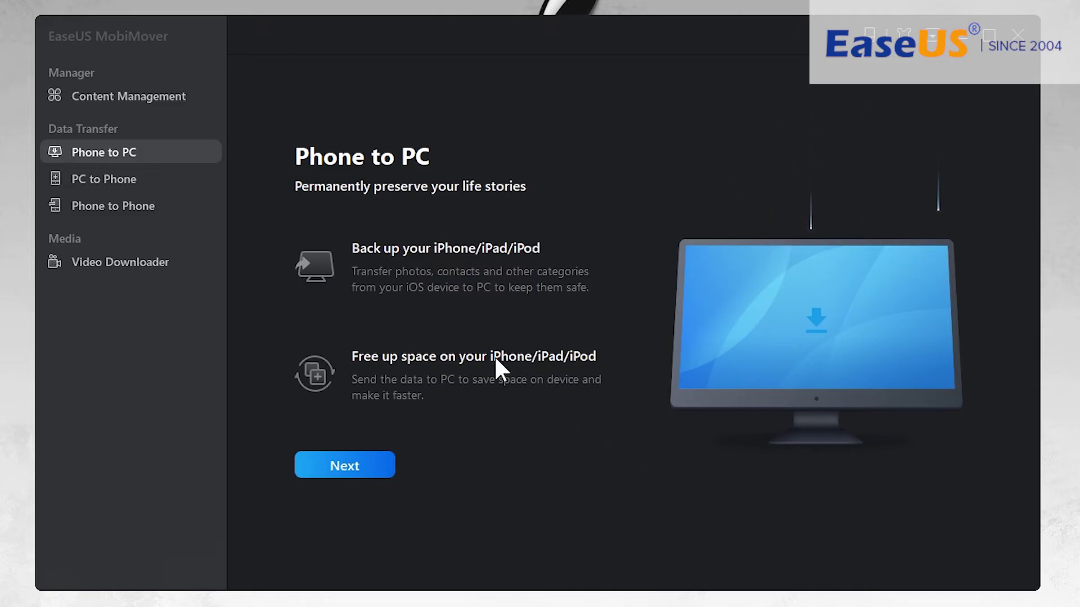
# Step: On the PC to Phone page, browse the Testing folders in the file picker, then cancel
pyautogui.click(140, 181)
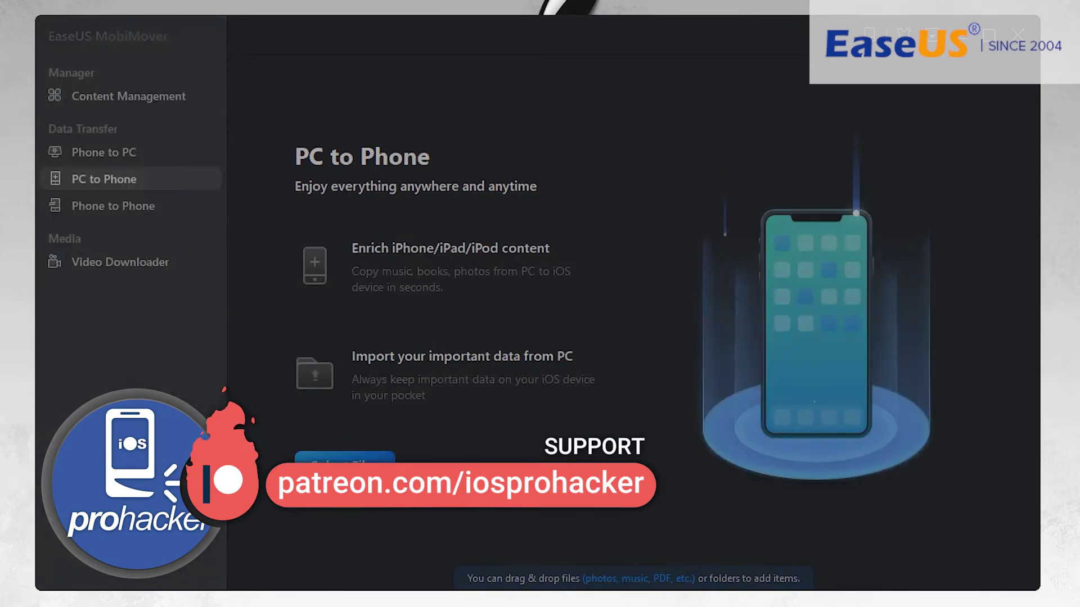
pyautogui.click(345, 456)
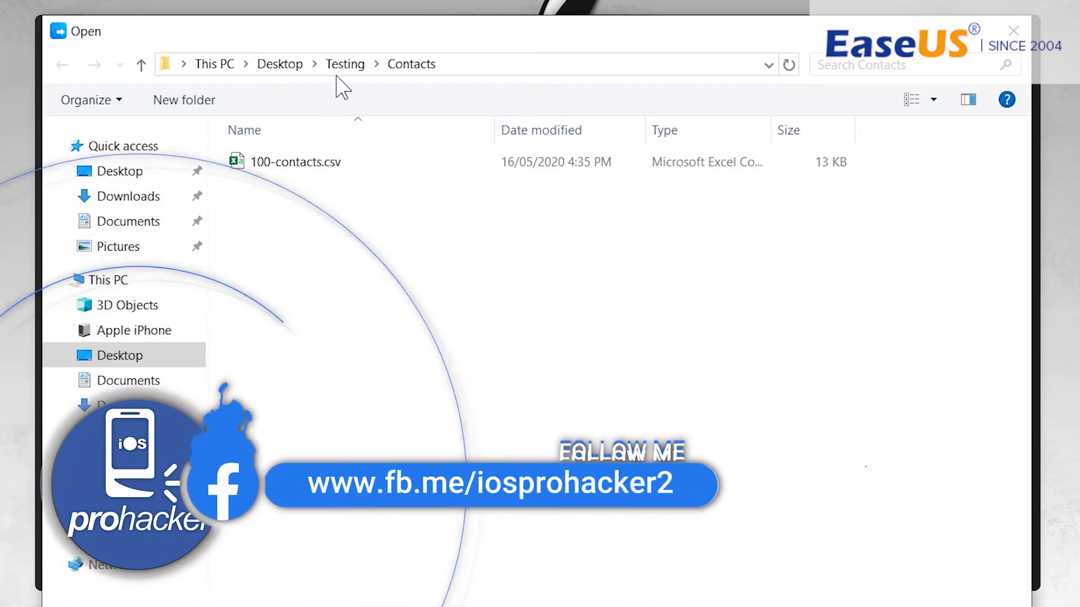
pyautogui.click(345, 64)
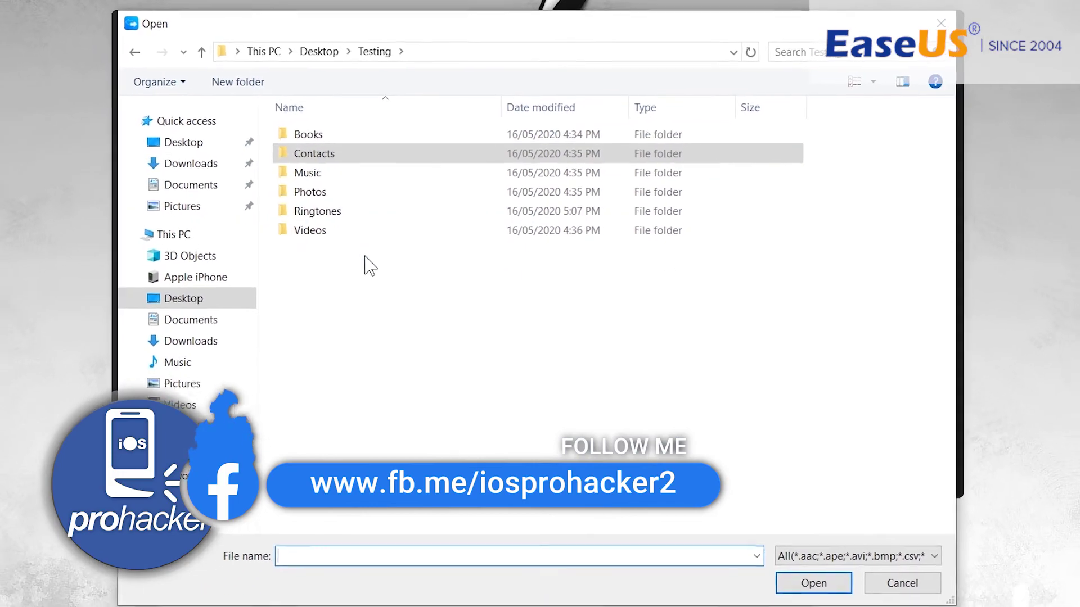
pyautogui.moveTo(369, 256); pyautogui.dragTo(379, 134)
pyautogui.click(415, 250)
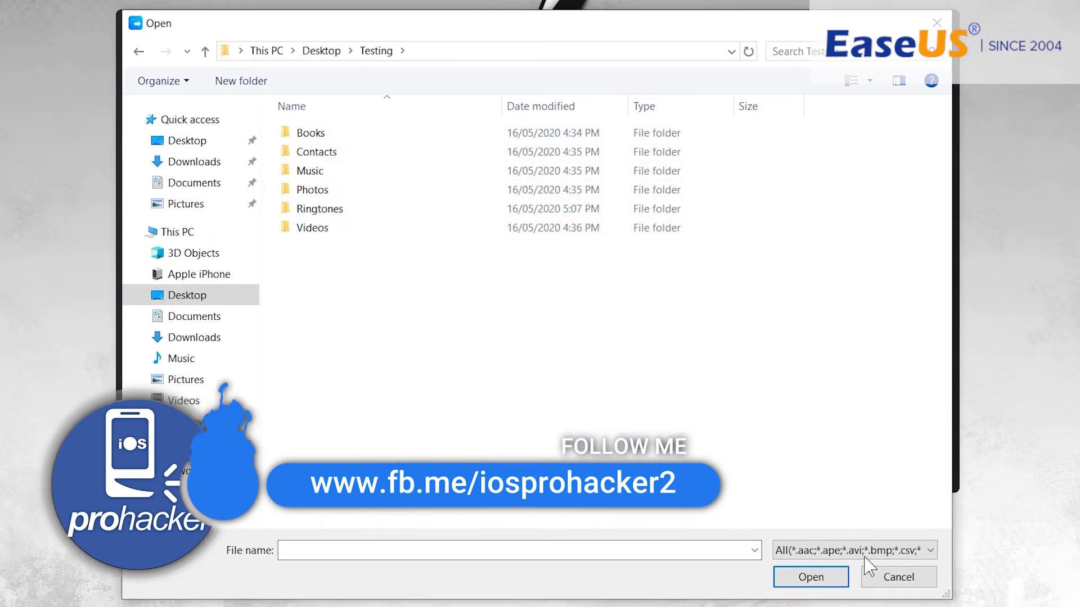
pyautogui.click(898, 577)
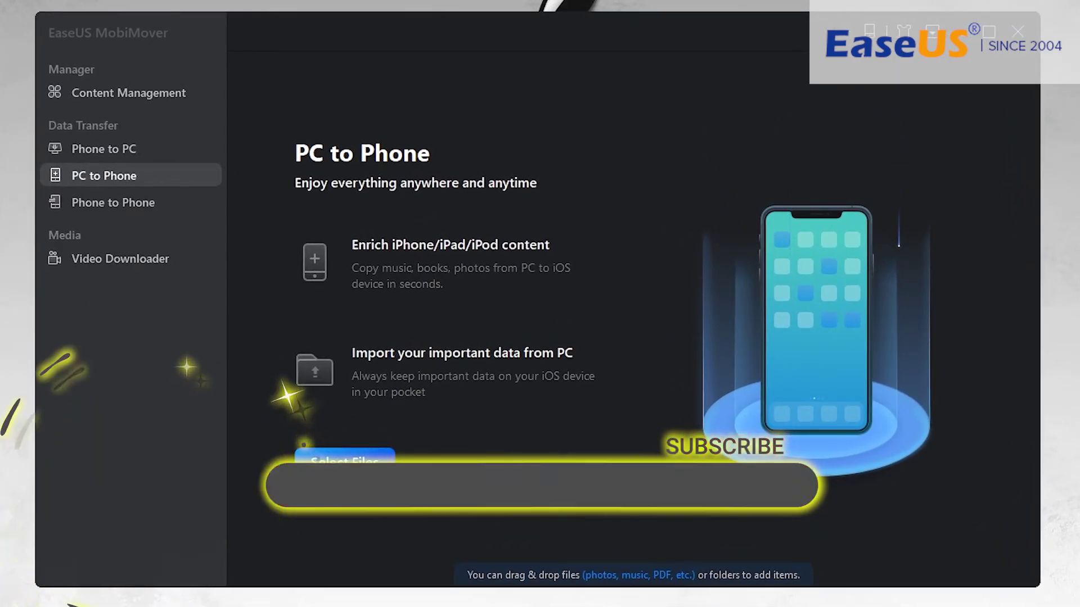
# Step: View the Phone to Phone page, then switch to the Video Downloader
pyautogui.click(171, 211)
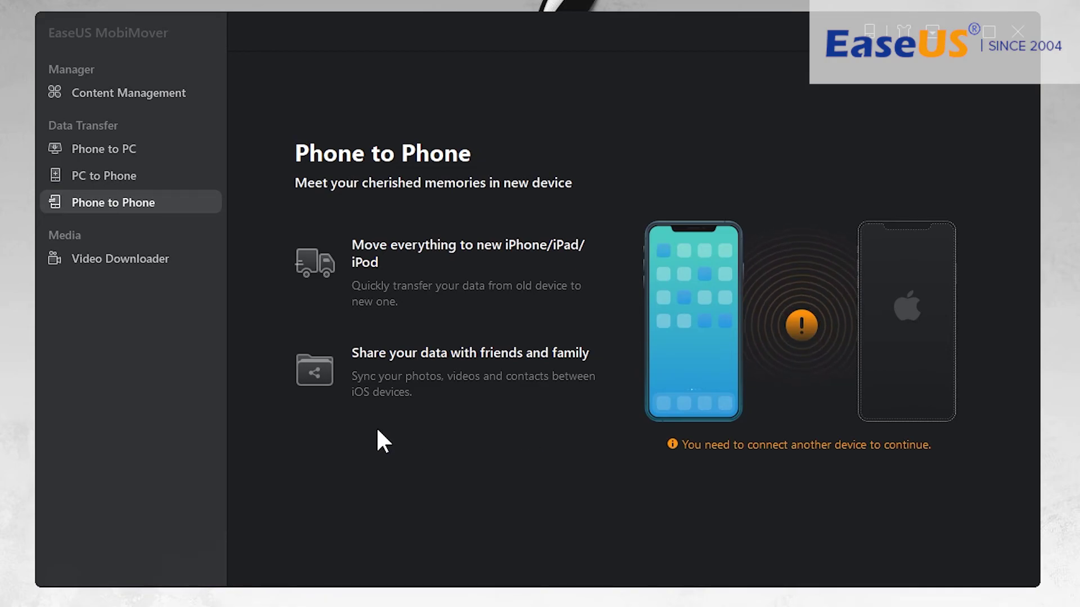
pyautogui.click(129, 250)
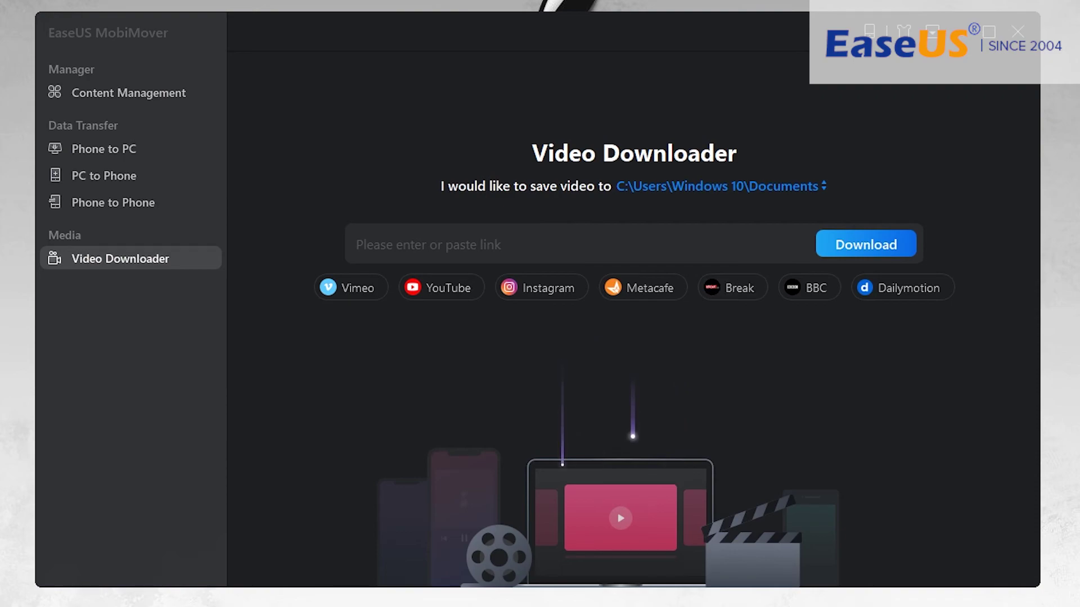
# Step: Paste the YouTube link (watch?v=tmXHBvgjMTM) into the link field and start the download
pyautogui.rightClick(383, 239)
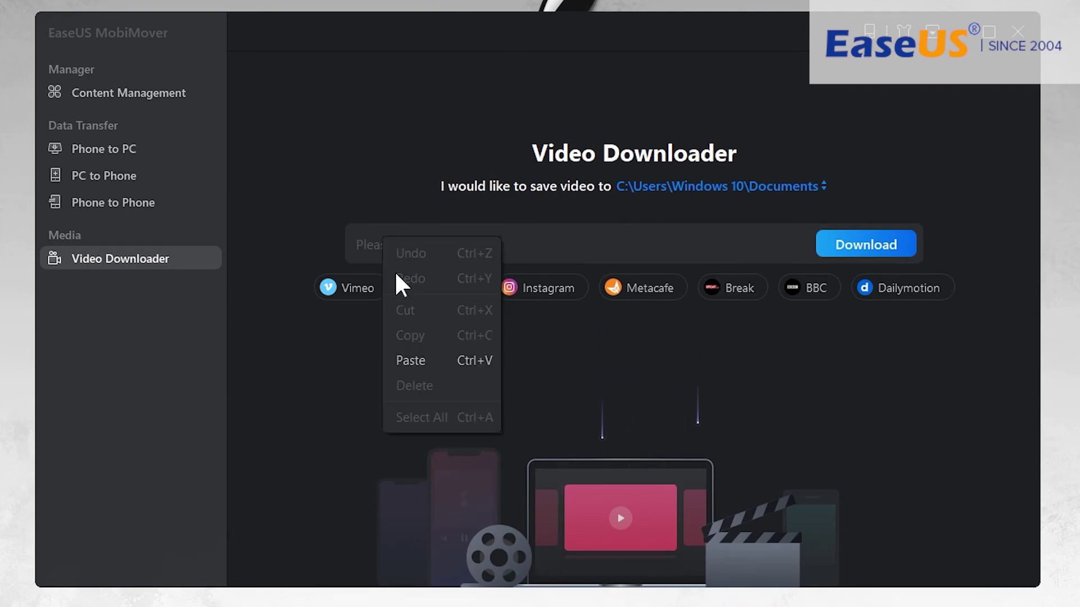
pyautogui.click(426, 360)
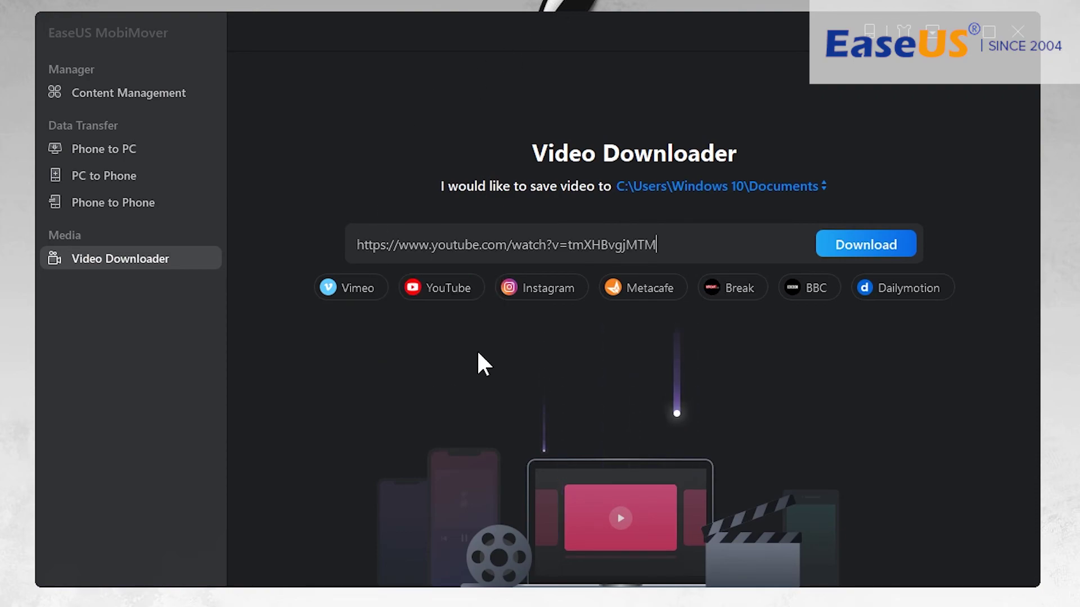
pyautogui.click(892, 247)
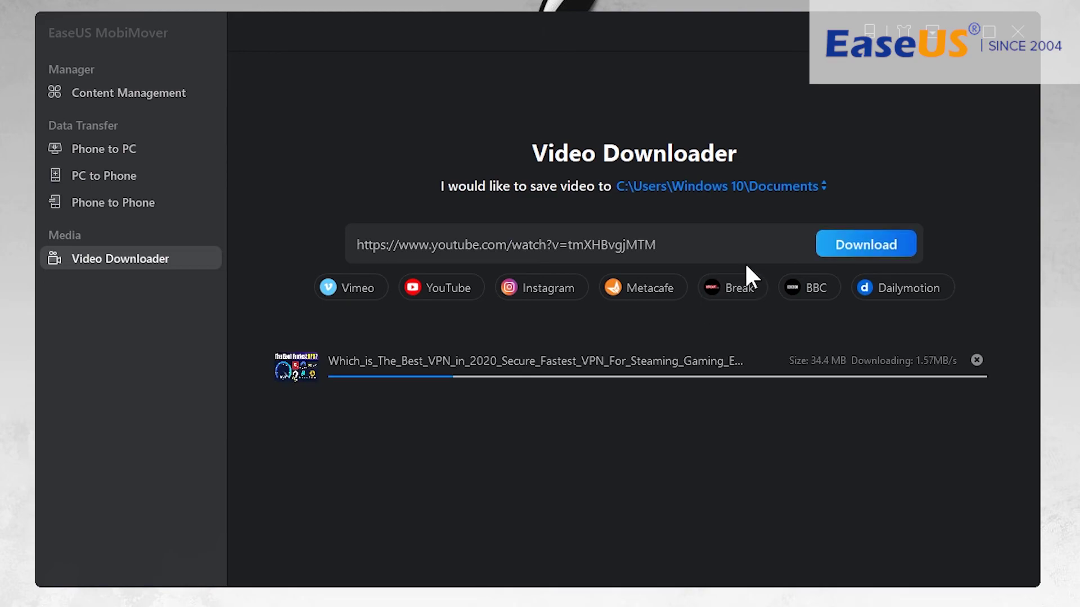